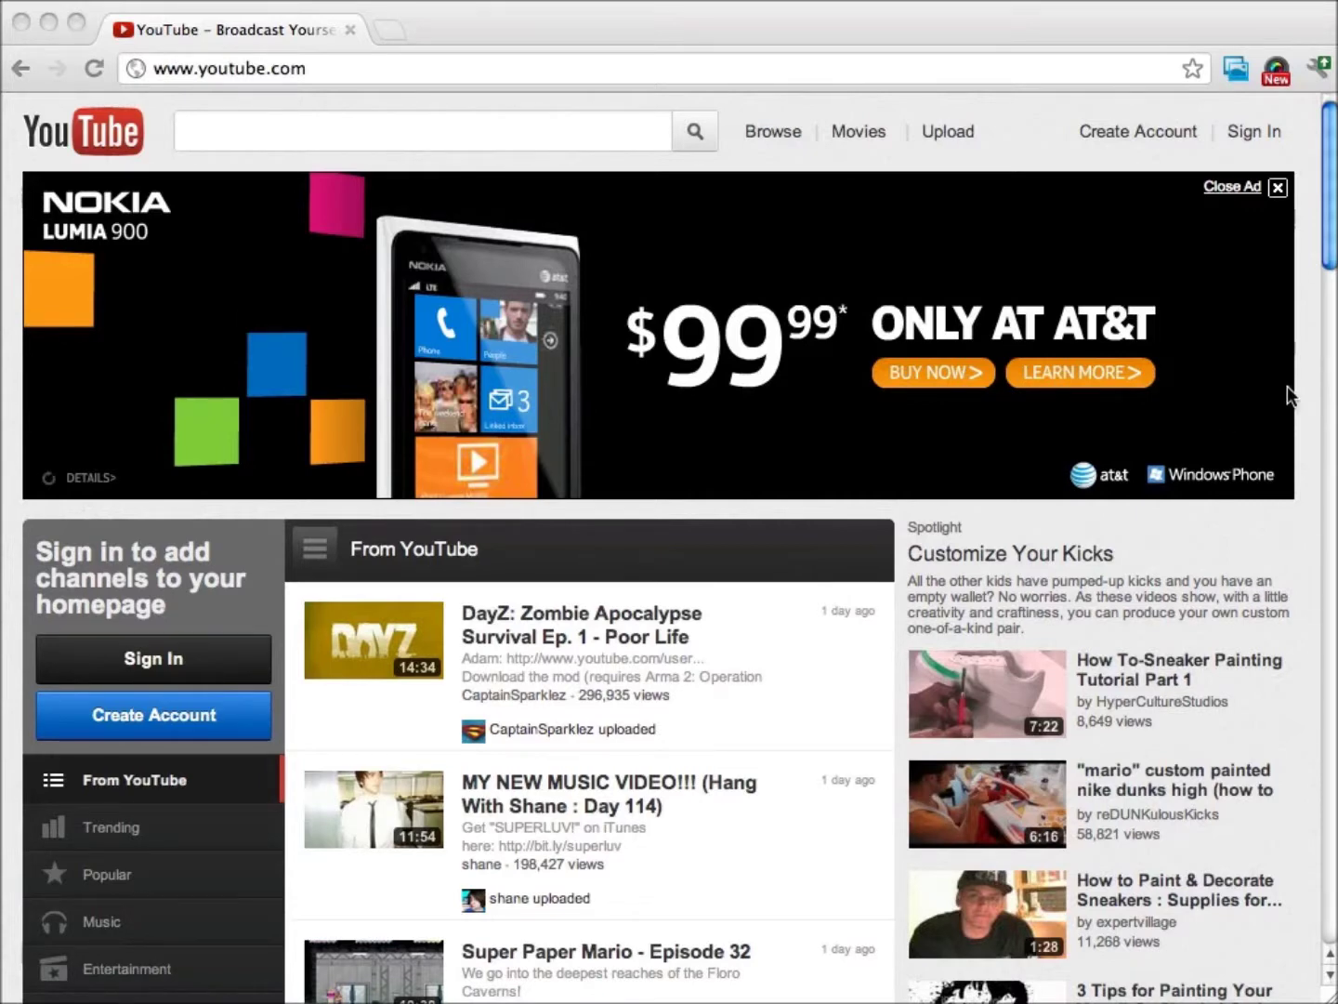
Open the Browse page listing video categories such as Howto & Style, then return to the homepage
{"action": "left_click", "coordinate": [774, 130]}
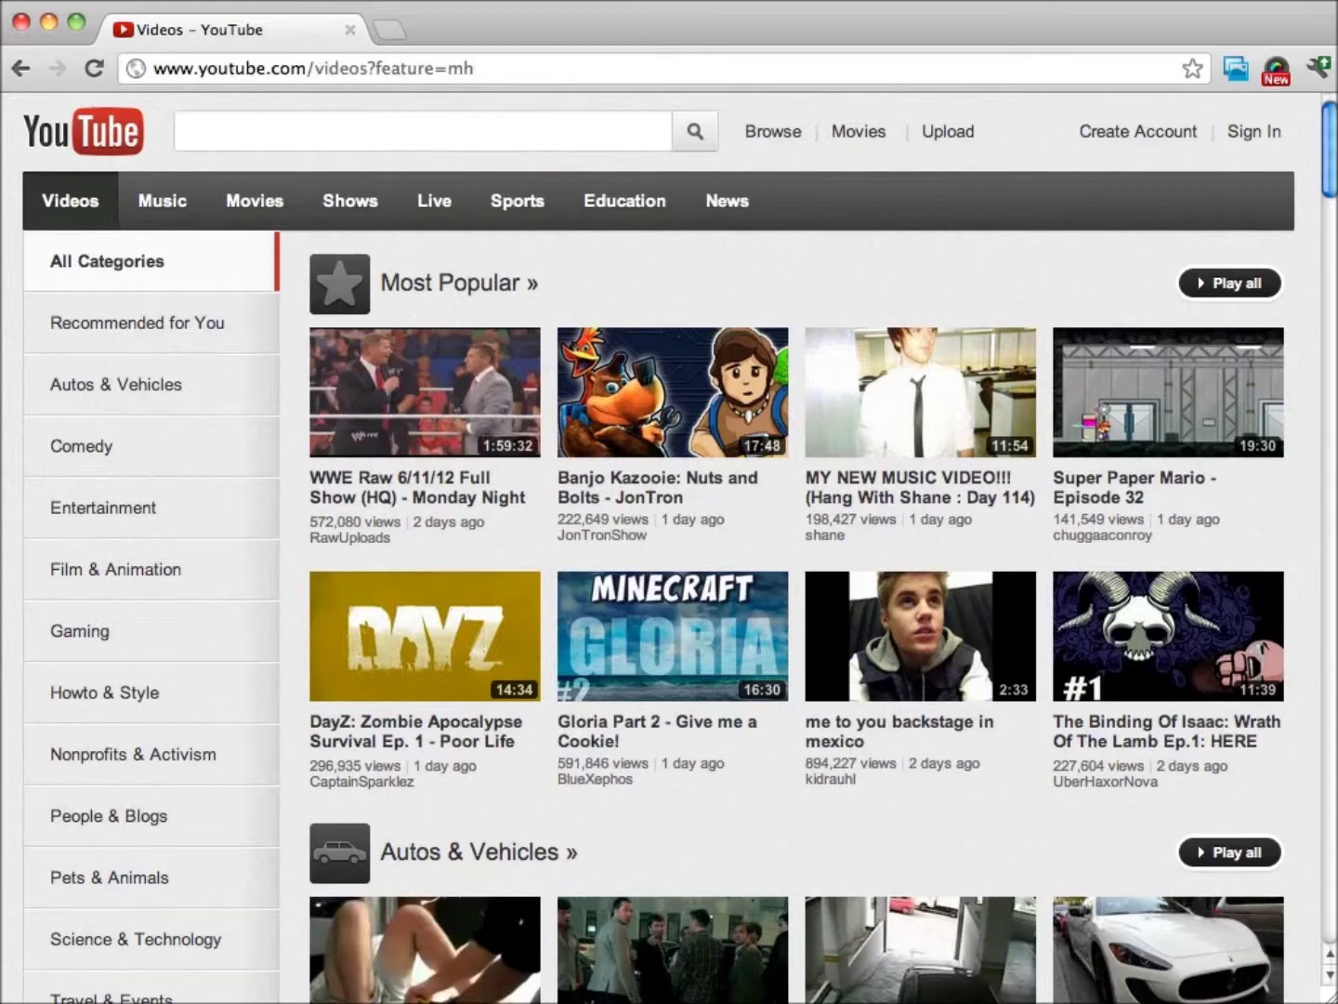
{"action": "left_click", "coordinate": [89, 131]}
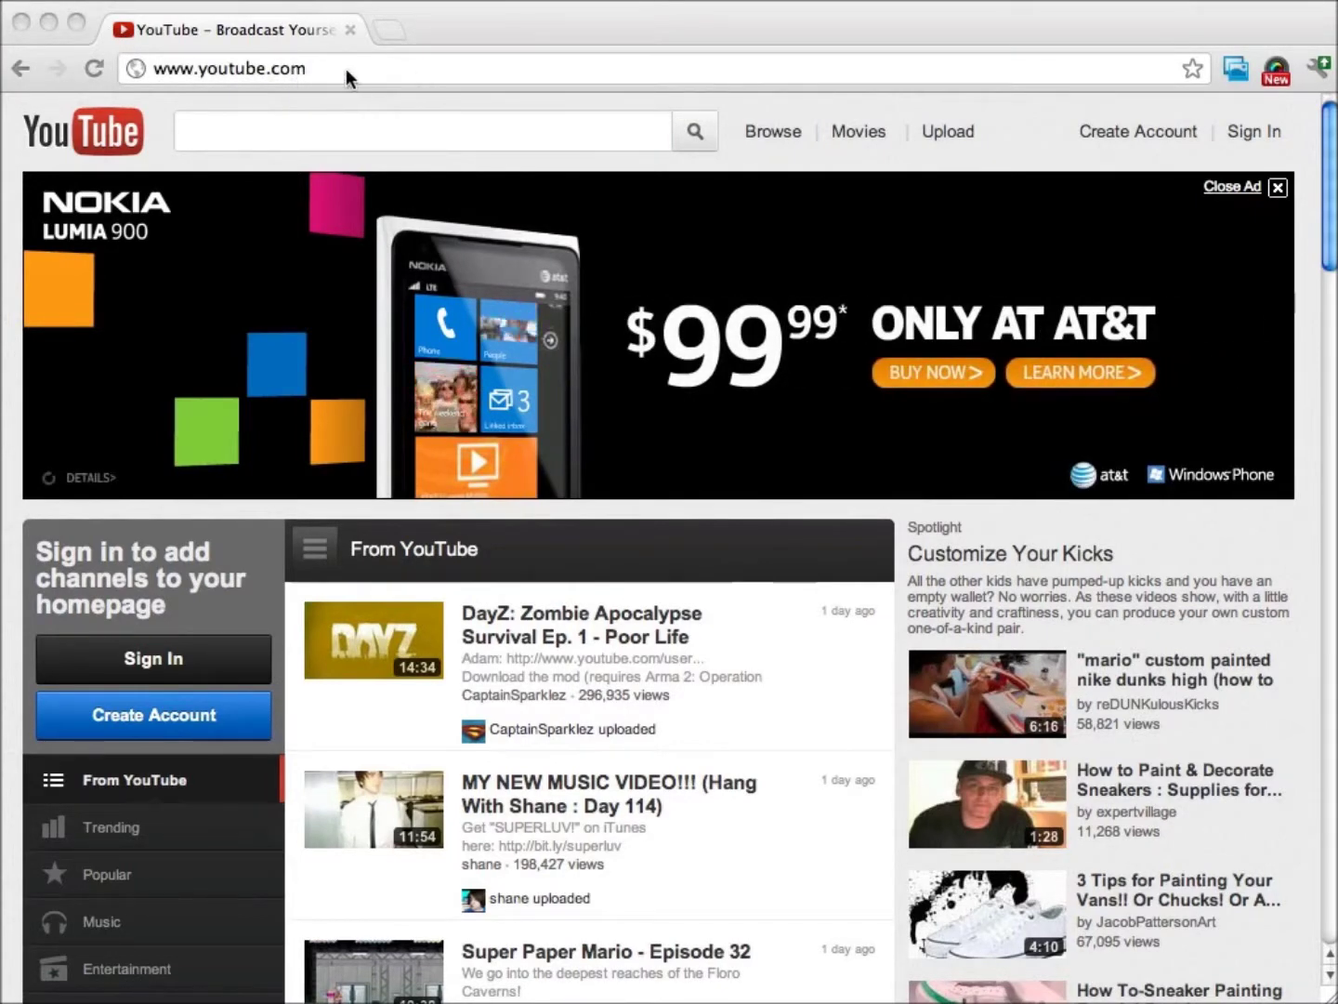
Bring the browser window showing the YouTube homepage back into focus
{"action": "left_click", "coordinate": [1017, 122]}
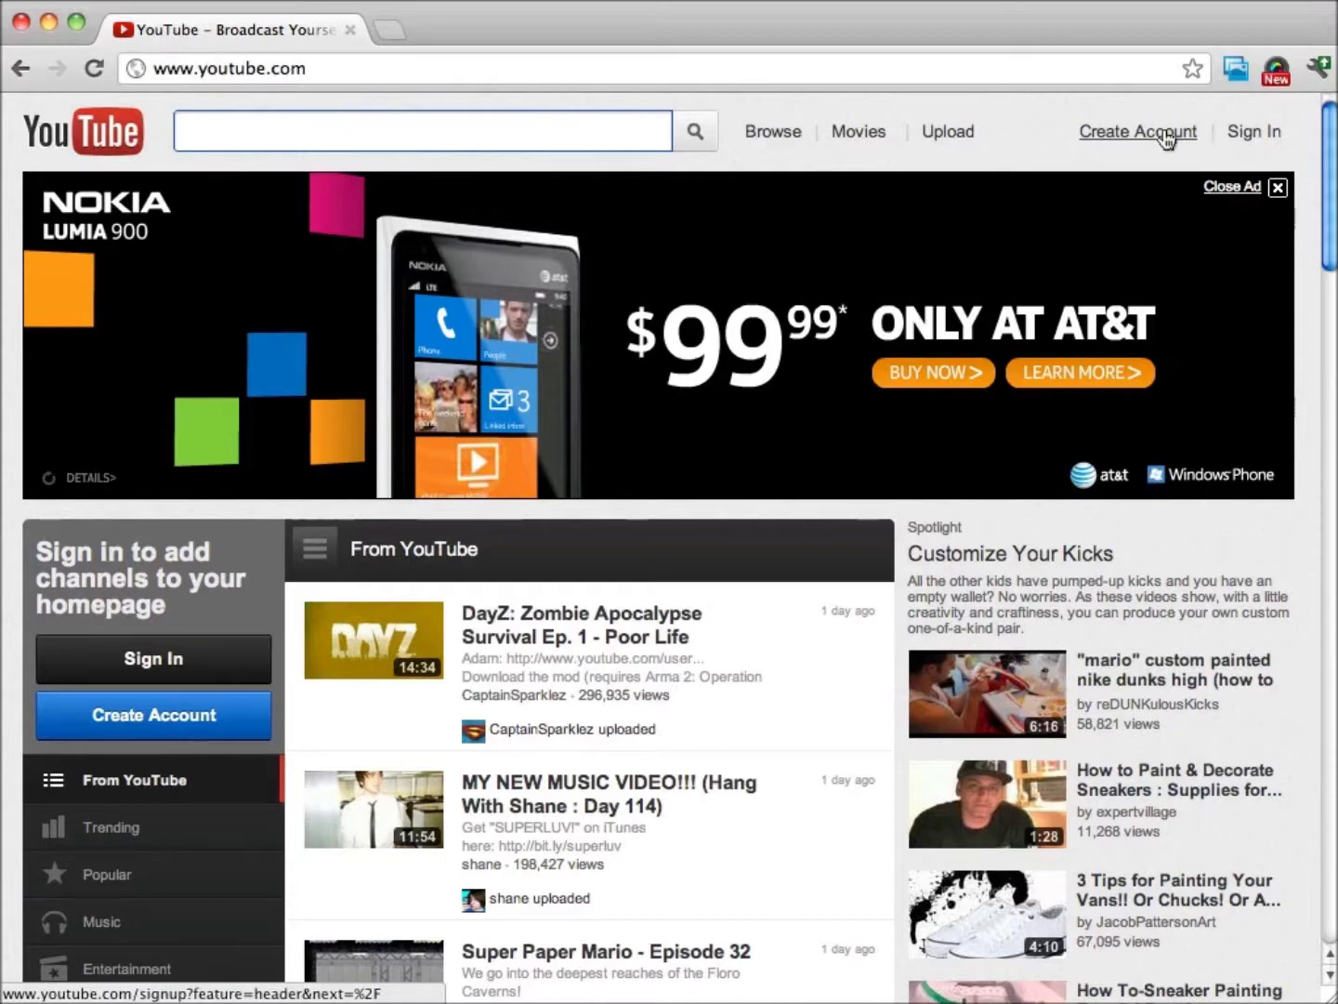
Start a new Google Account and scroll through the signup form
{"action": "left_click", "coordinate": [1164, 137]}
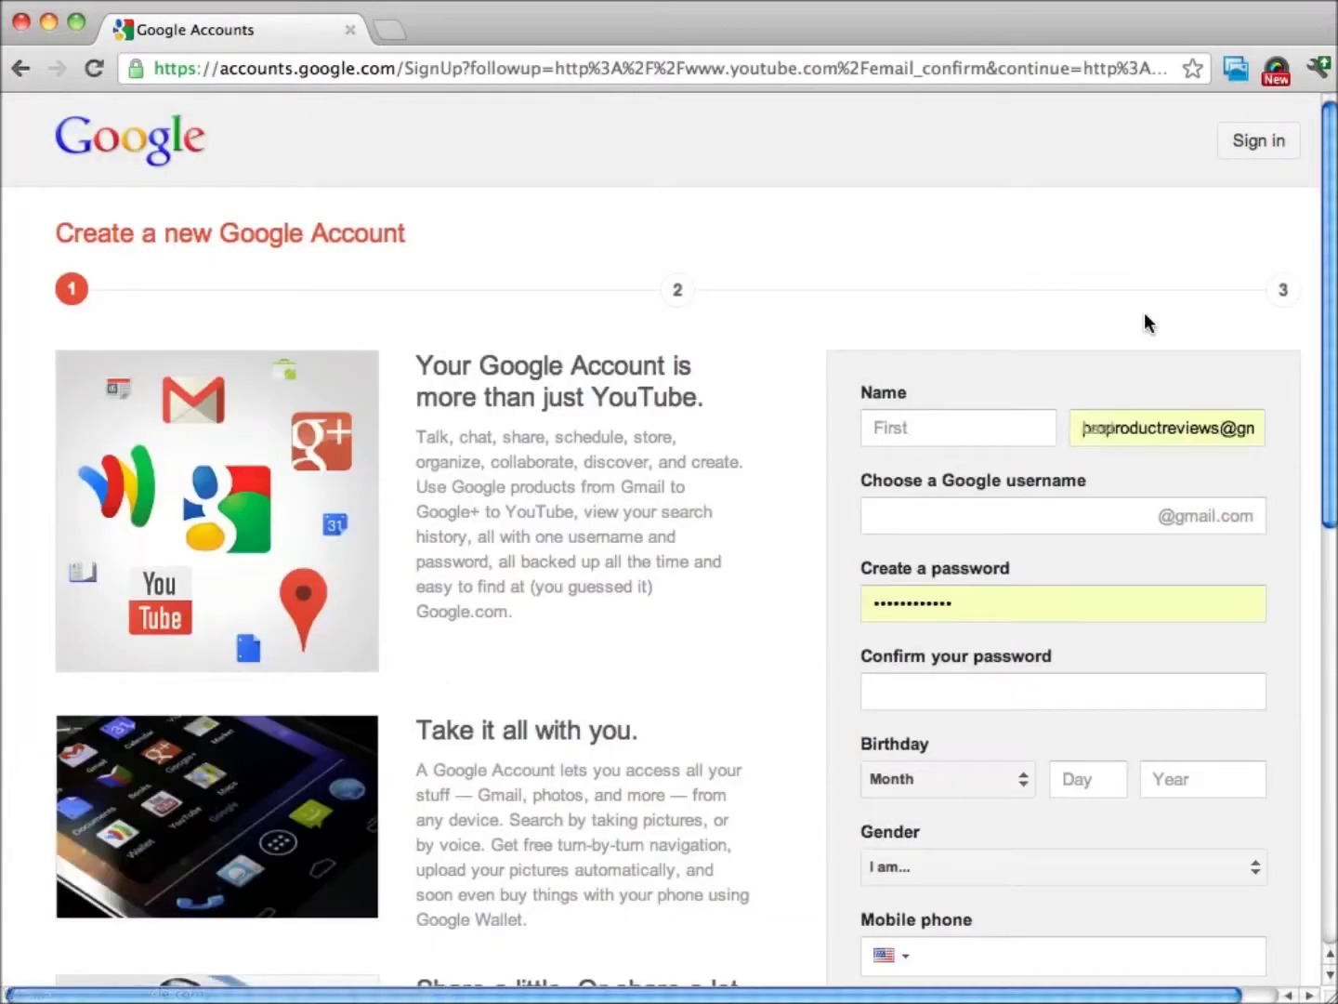
{"action": "scroll", "coordinate": [991, 325], "scroll_direction": "down", "scroll_amount": 2}
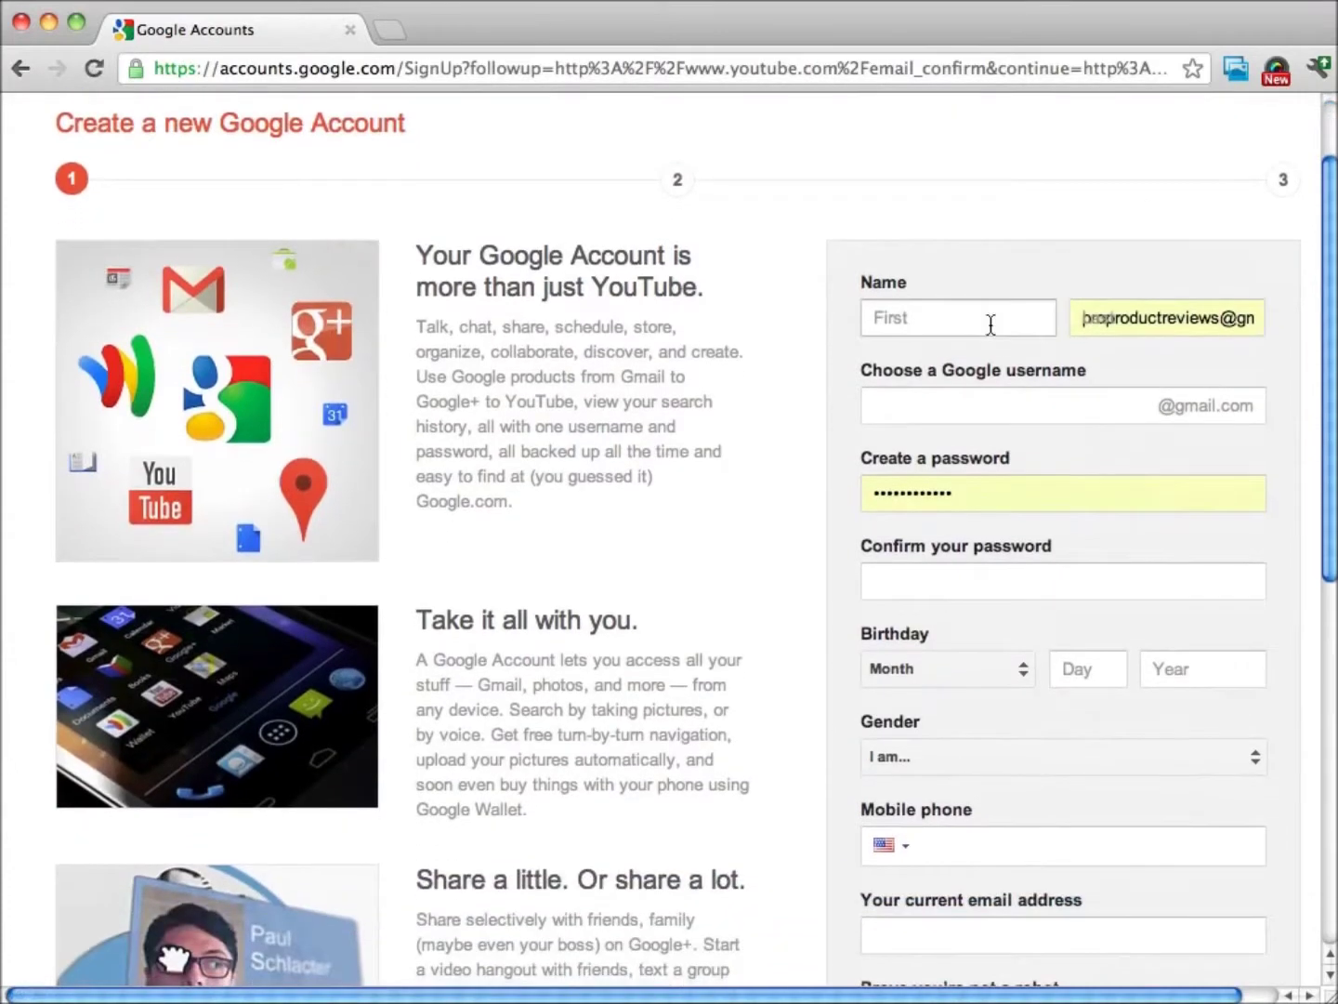
{"action": "scroll", "coordinate": [989, 325], "scroll_direction": "down", "scroll_amount": 2}
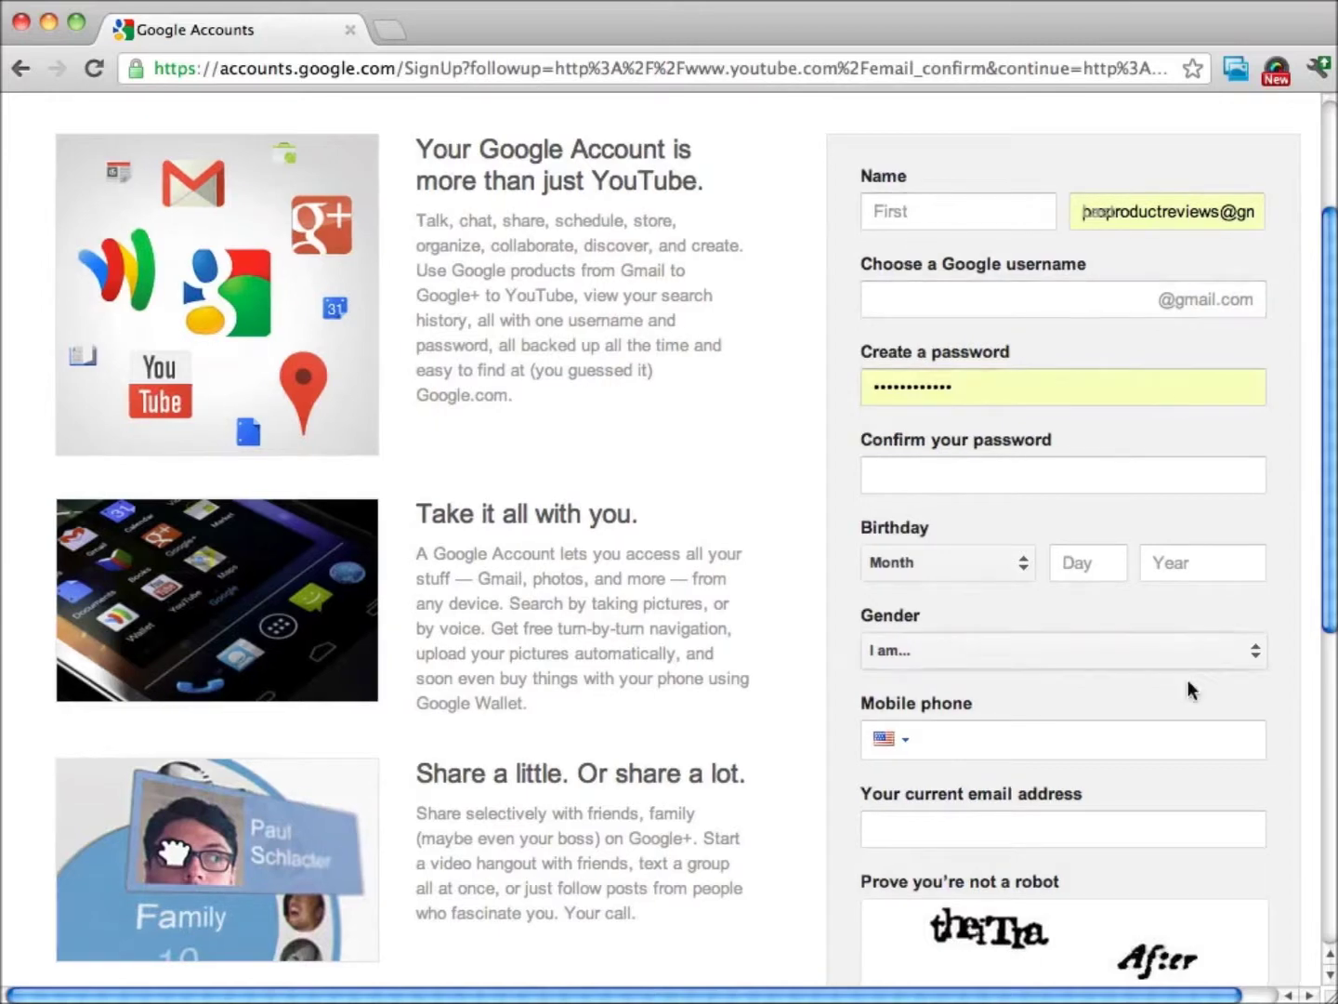
{"action": "scroll", "coordinate": [1245, 557], "scroll_direction": "down", "scroll_amount": 5}
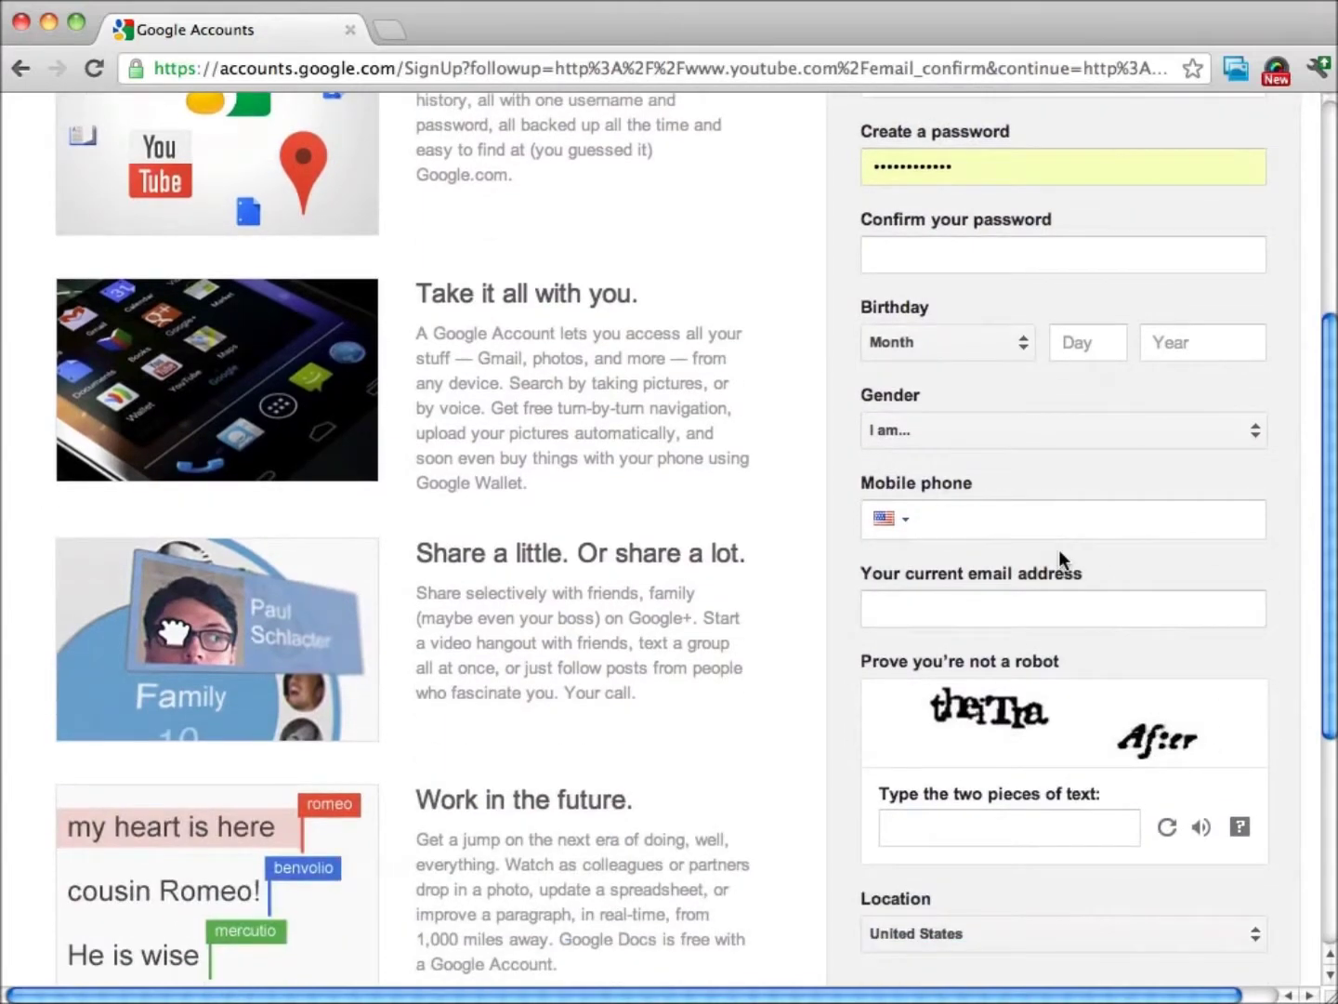
{"action": "scroll", "coordinate": [930, 372], "scroll_direction": "up", "scroll_amount": 10}
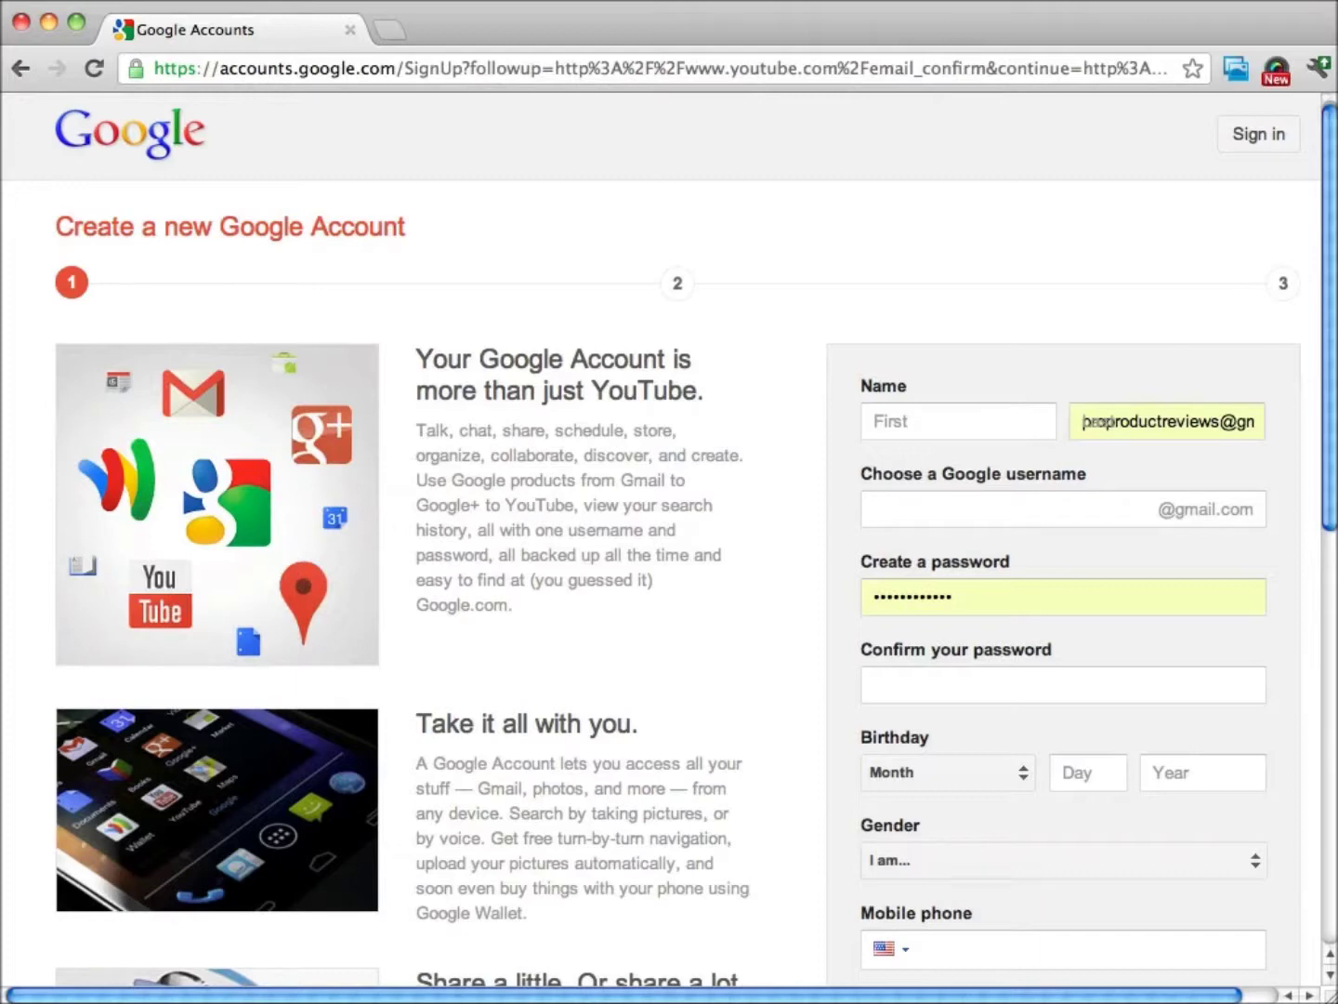
{"action": "scroll", "coordinate": [669, 552], "scroll_direction": "right", "scroll_amount": 1}
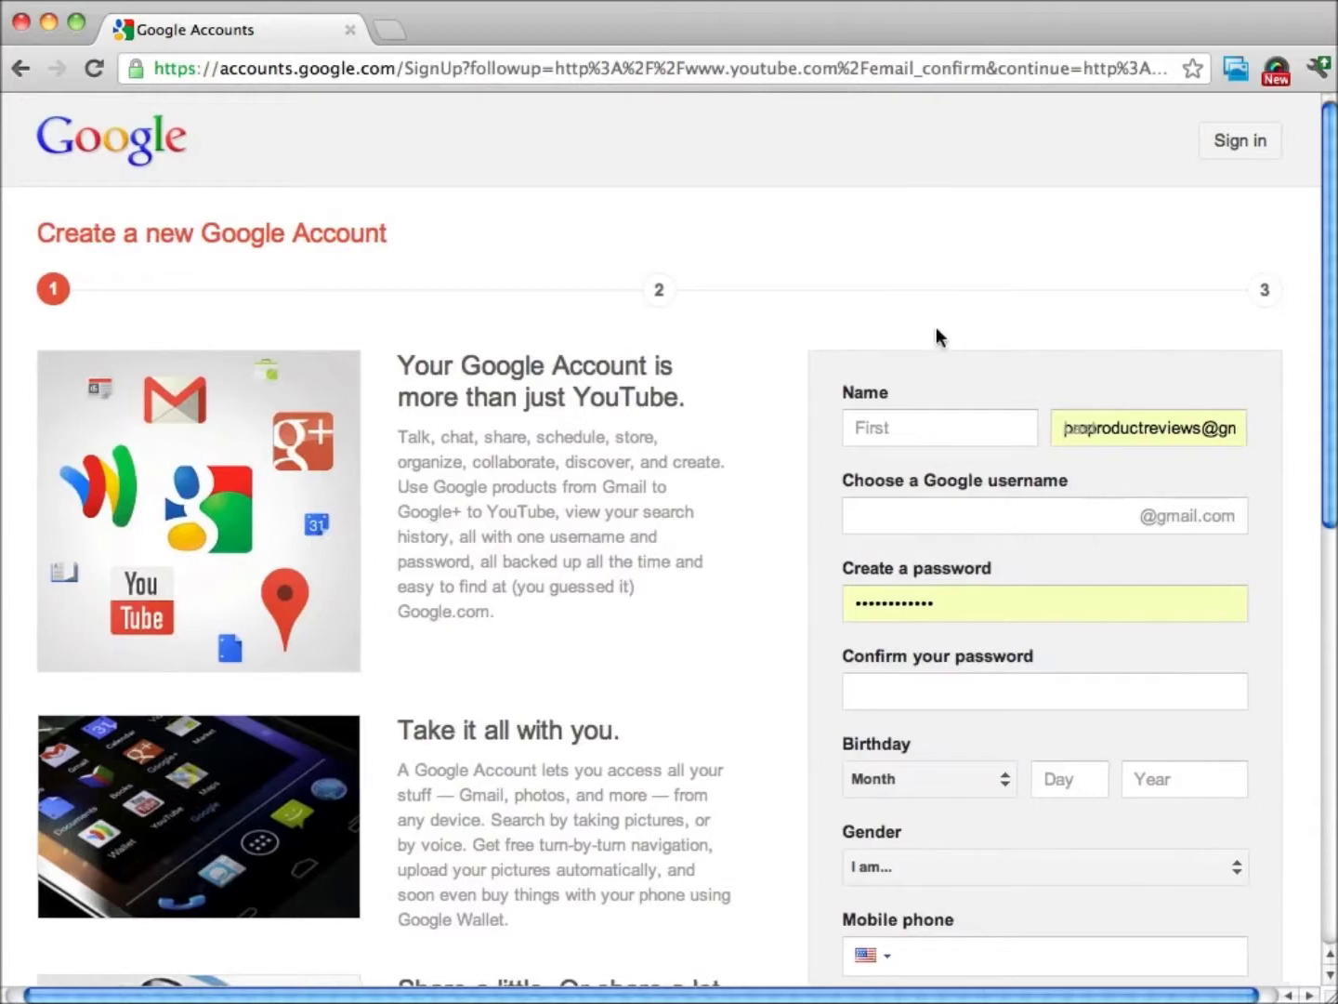
Scroll down the signup form to Next step and complete the sign-in
{"action": "scroll", "coordinate": [950, 489], "scroll_direction": "down", "scroll_amount": 1}
{"action": "scroll", "coordinate": [968, 590], "scroll_direction": "down", "scroll_amount": 10}
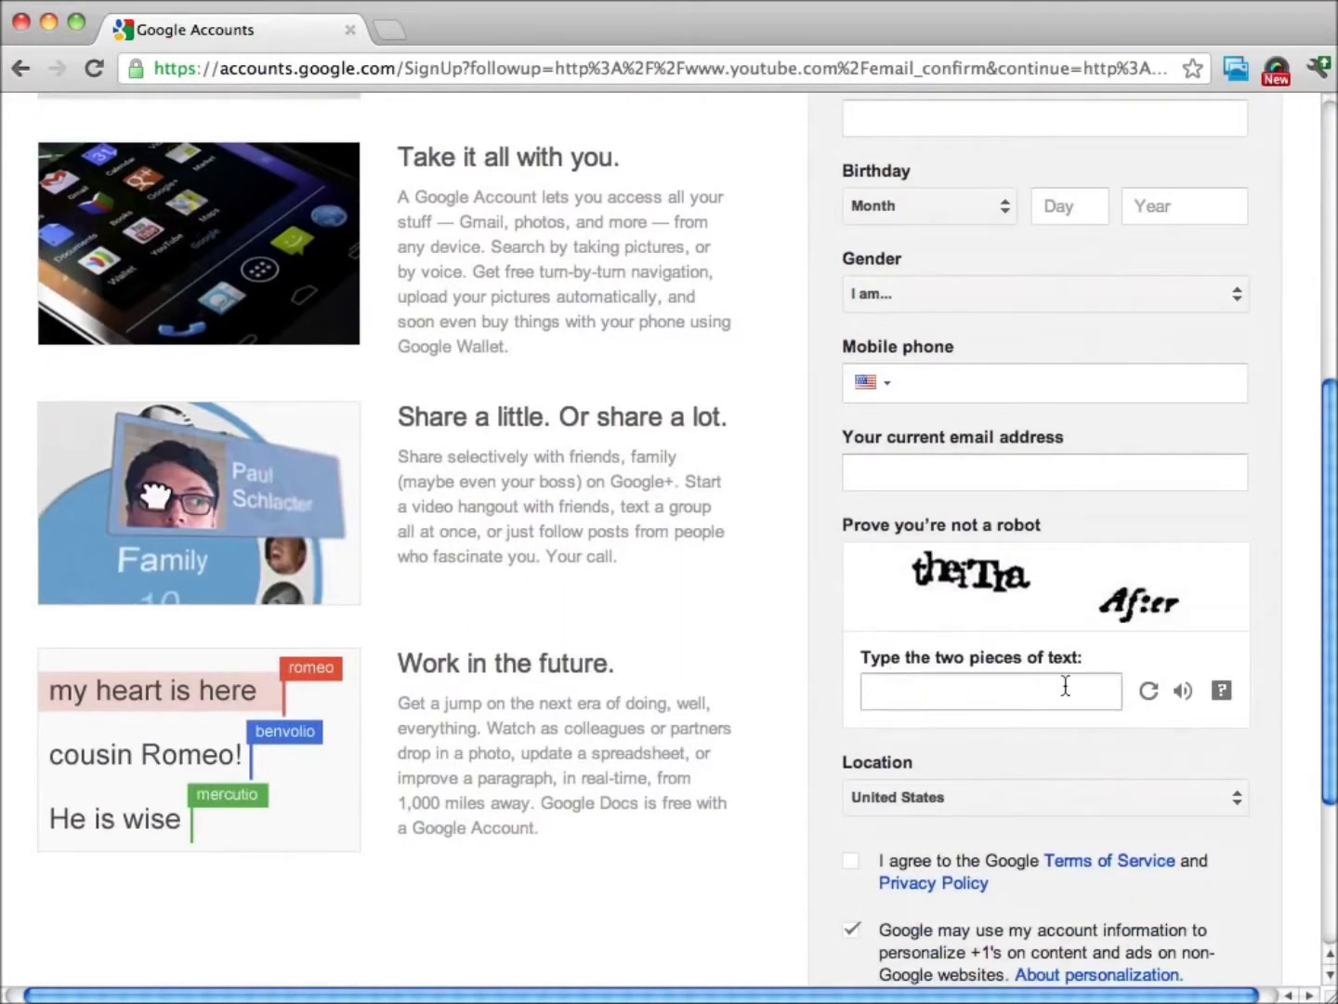
{"action": "scroll", "coordinate": [1158, 645], "scroll_direction": "down", "scroll_amount": 5}
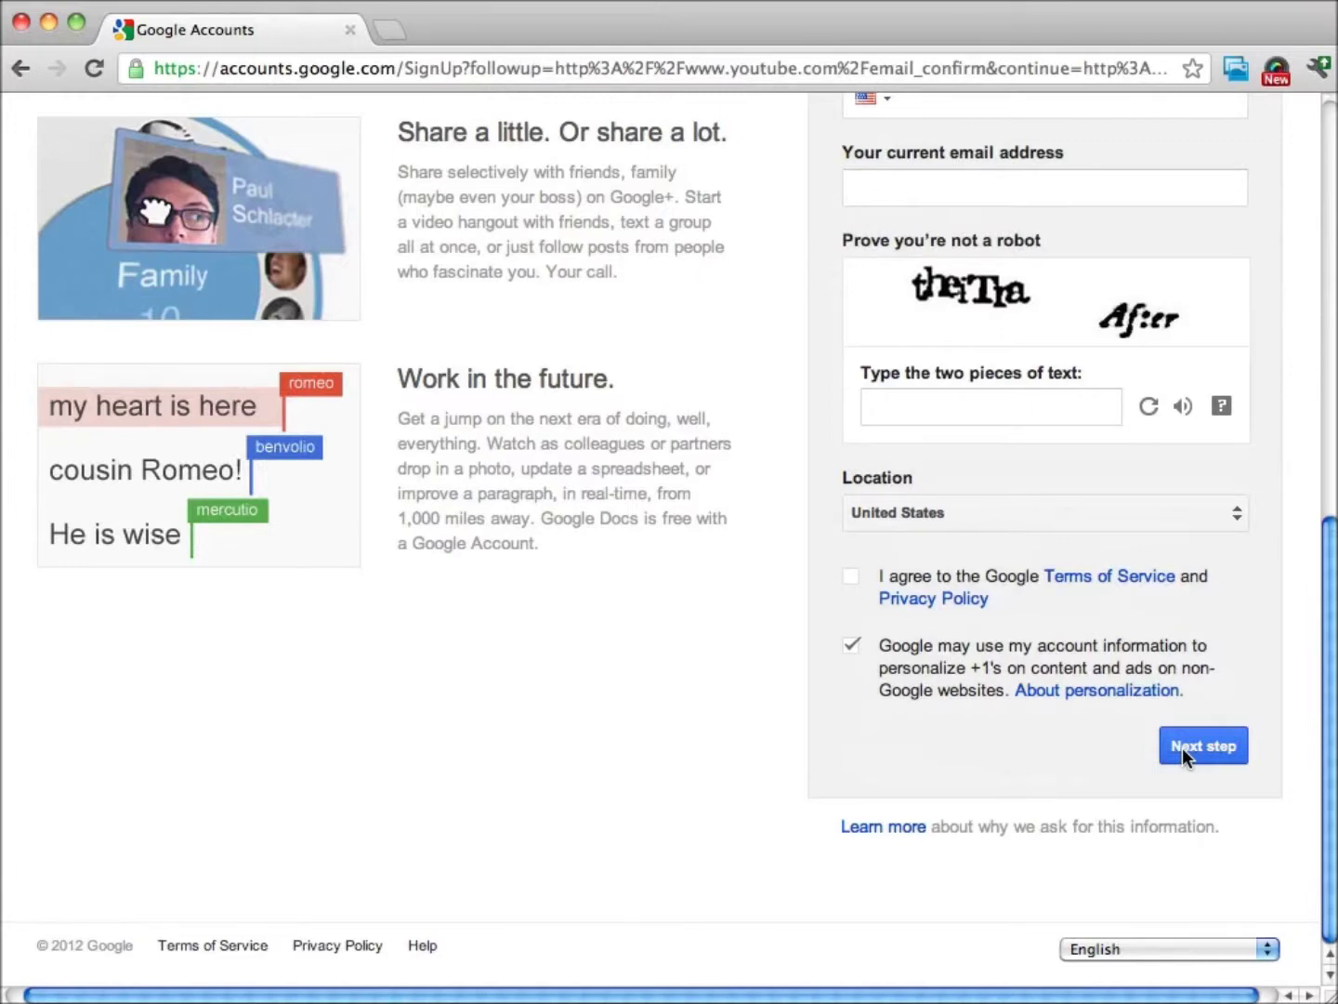
{"action": "scroll", "coordinate": [1184, 749], "scroll_direction": "right", "scroll_amount": 1}
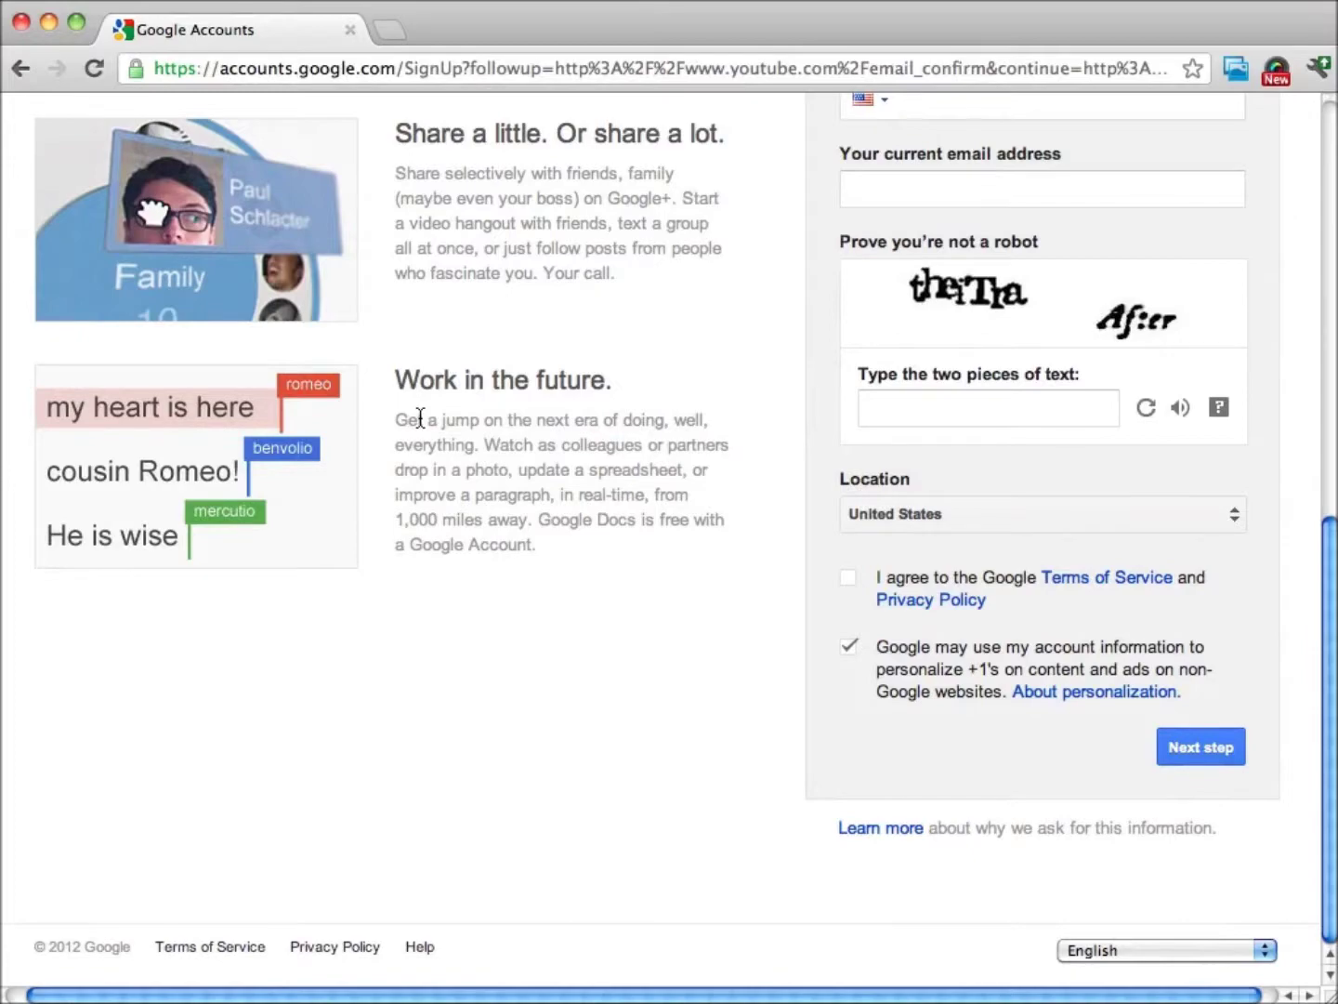
{"action": "scroll", "coordinate": [598, 284], "scroll_direction": "up", "scroll_amount": 10}
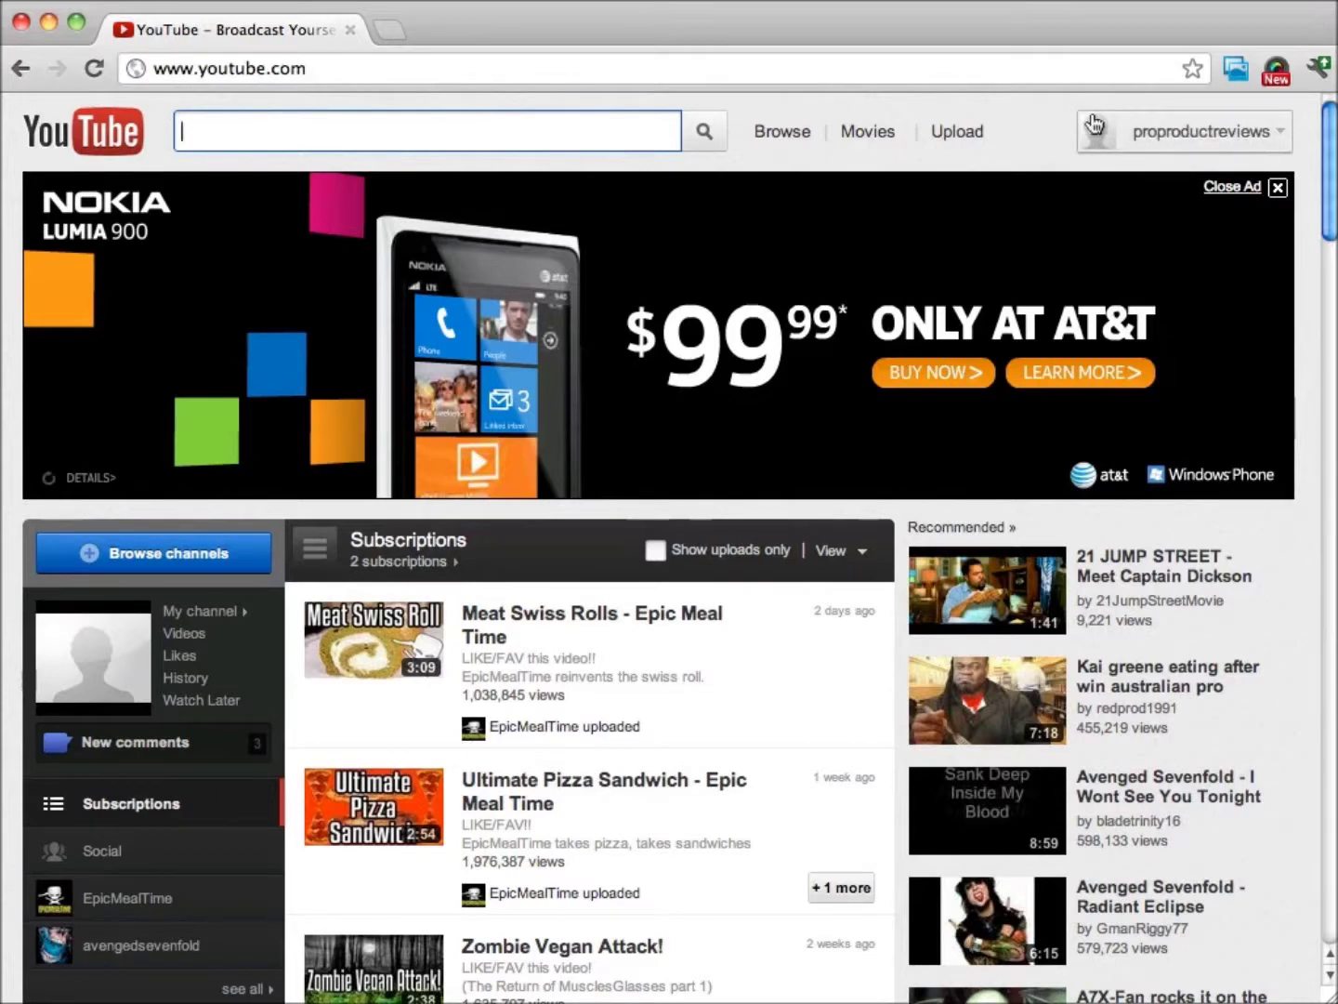
{"action": "key", "text": "super+Tab"}
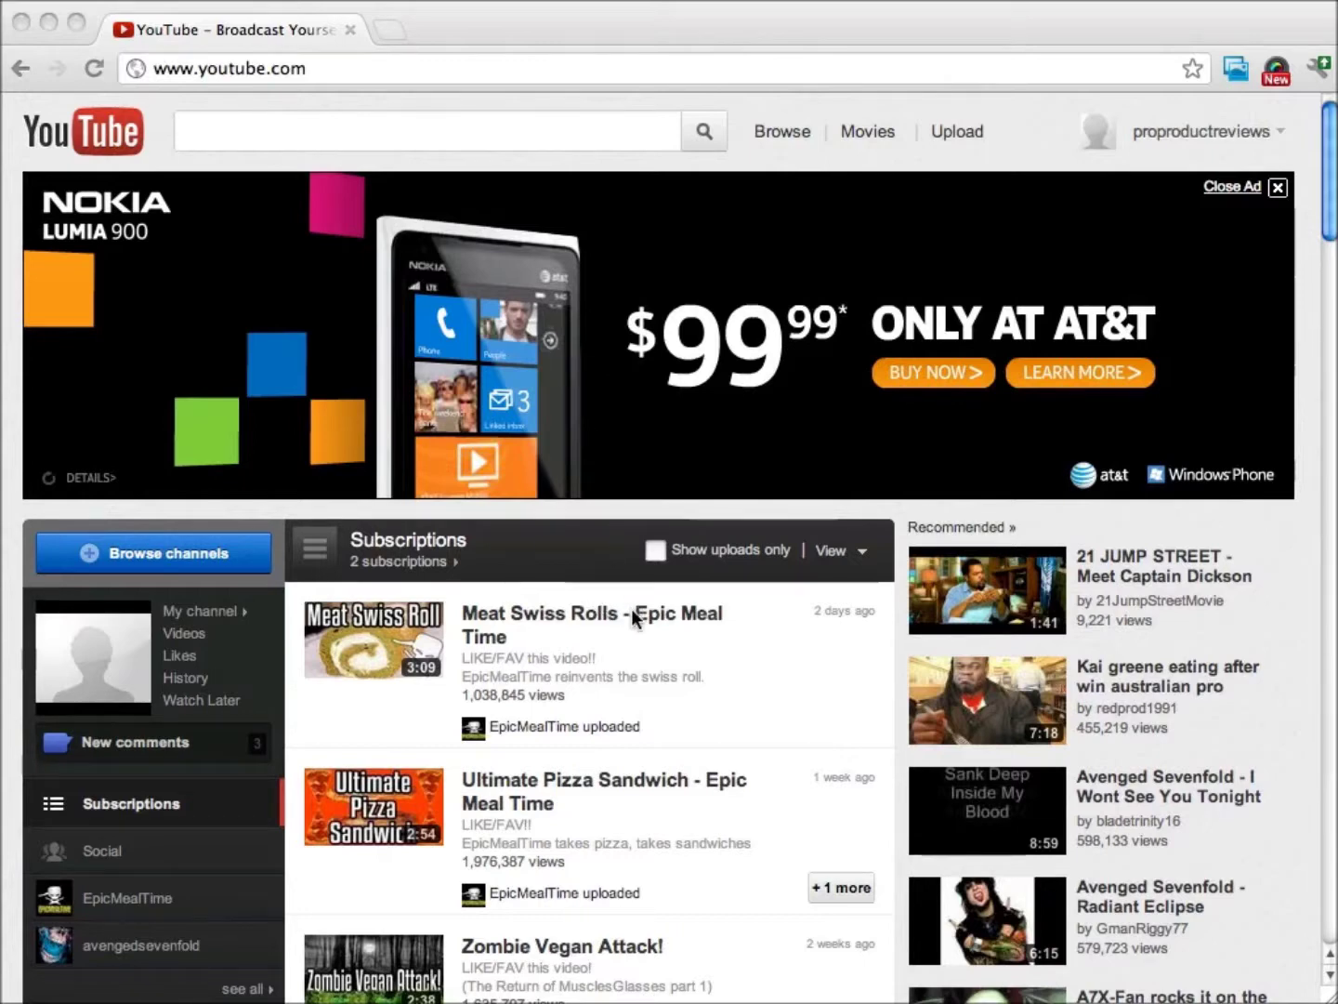
Refocus the signed-in YouTube homepage with its Subscriptions feed and recommended videos
{"action": "left_click", "coordinate": [766, 655]}
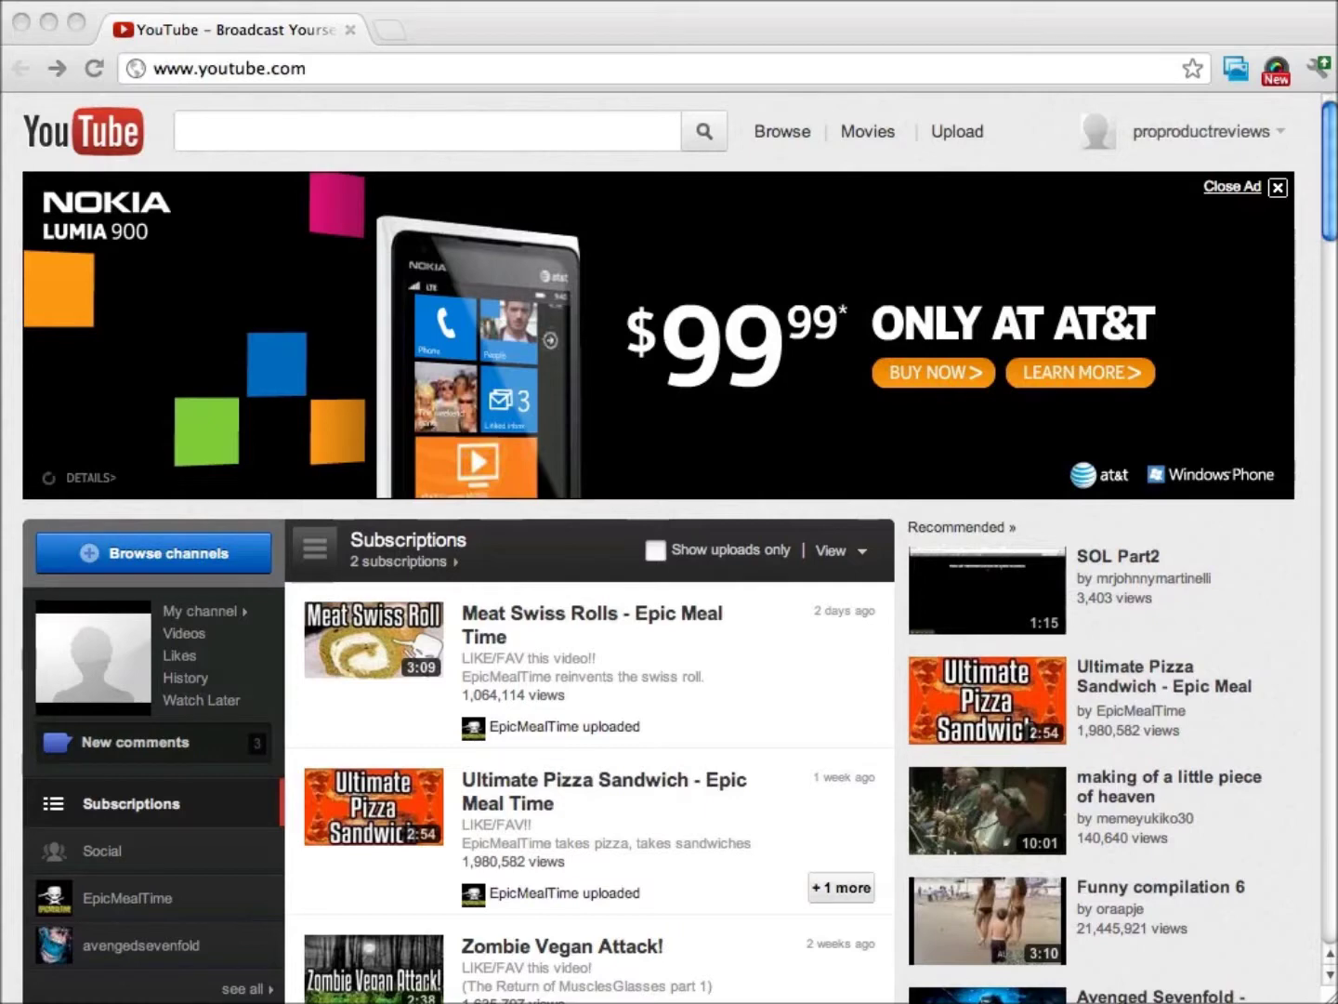
{"action": "left_click", "coordinate": [1022, 138]}
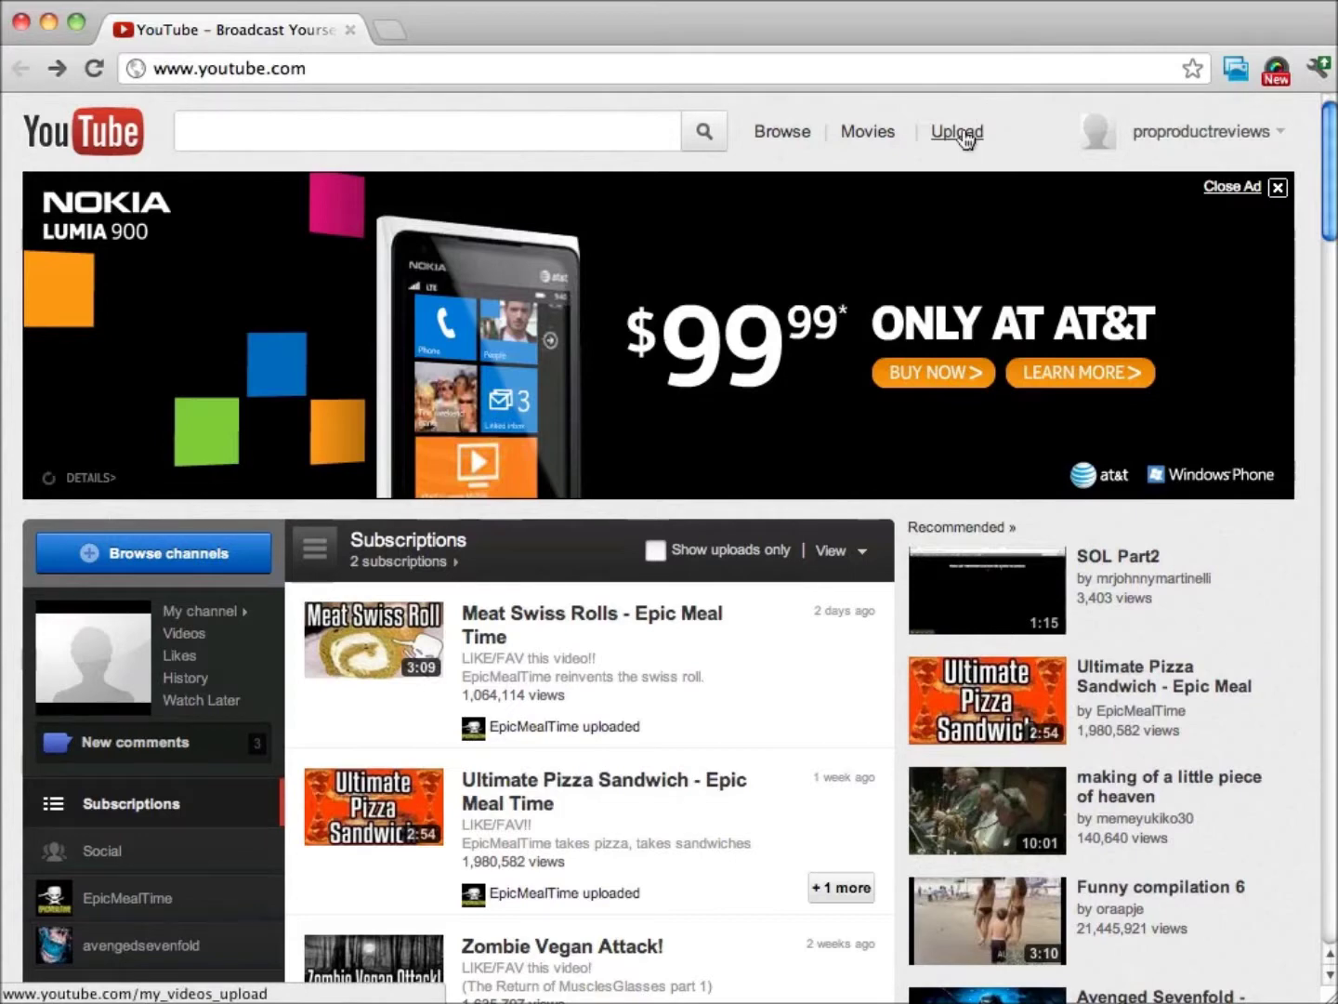
Choose 1.mov from the funnel folder on the upload page to start uploading it
{"action": "left_click", "coordinate": [963, 135]}
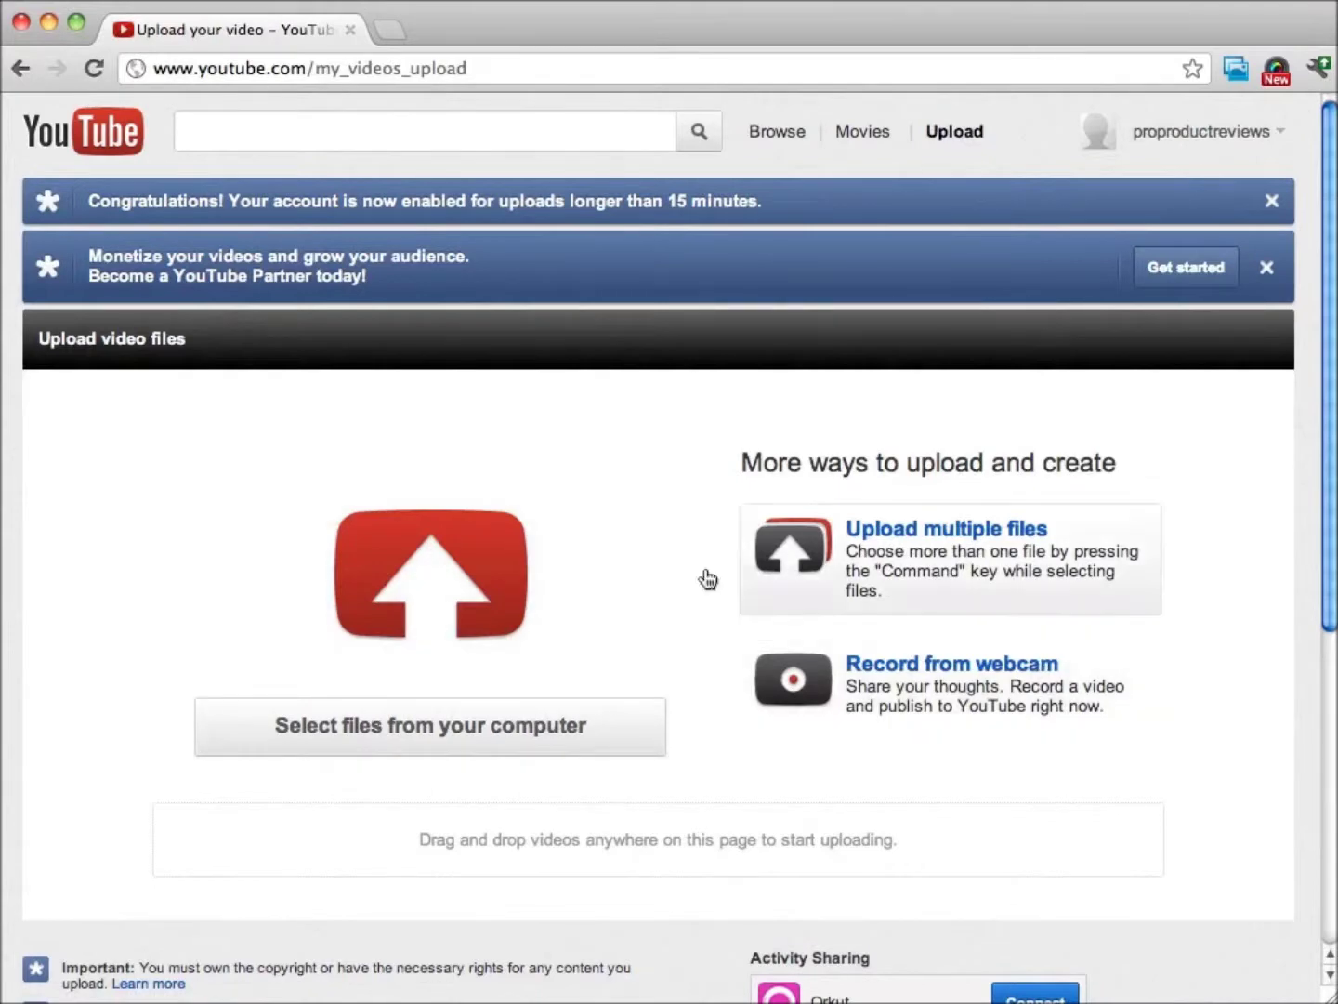
{"action": "left_click", "coordinate": [379, 723]}
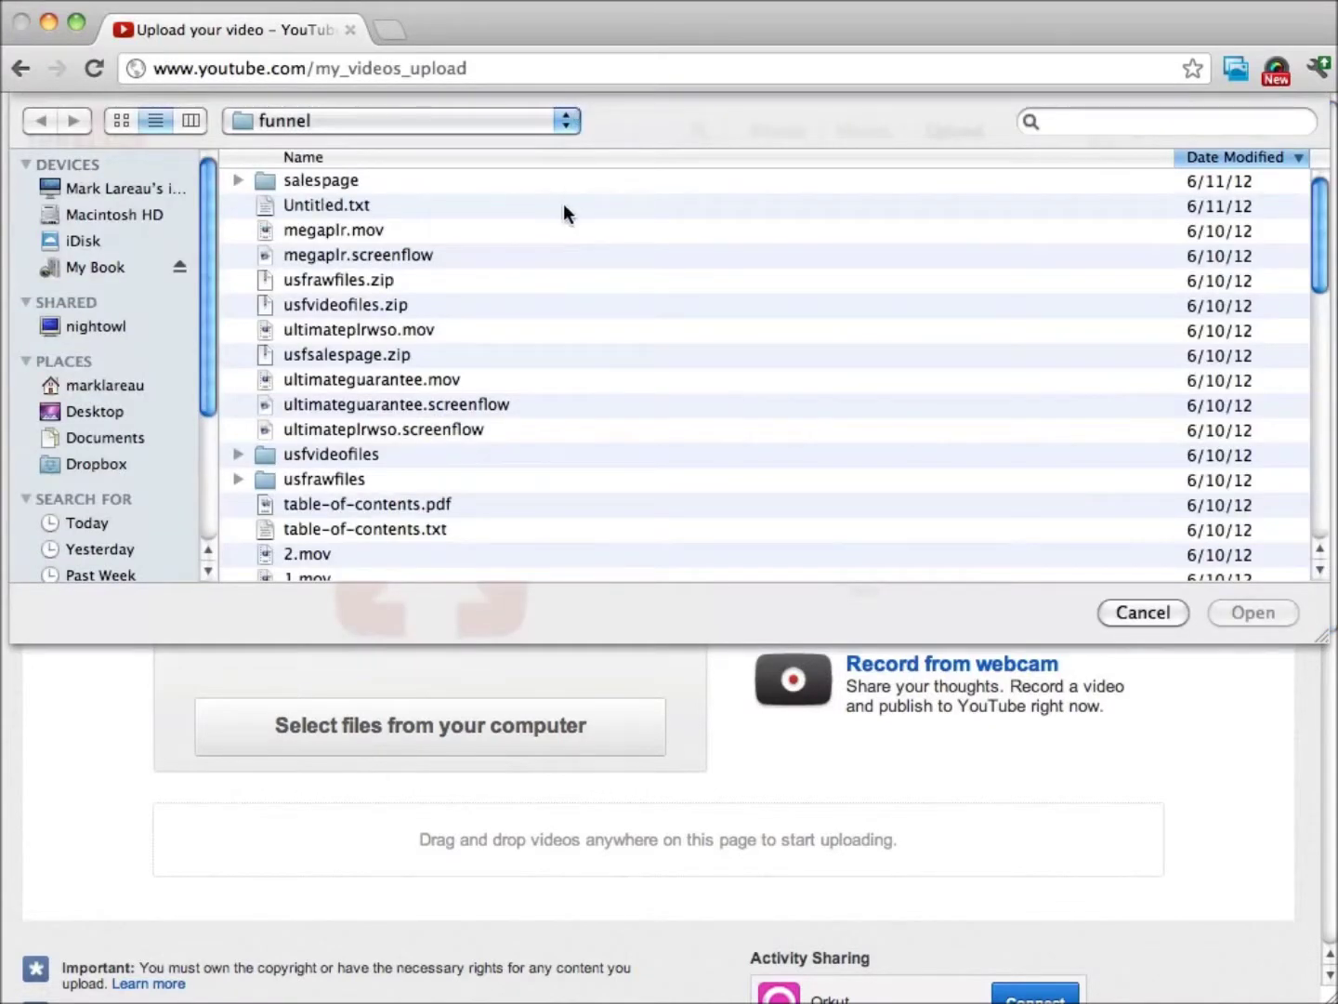
{"action": "scroll", "coordinate": [861, 278], "scroll_direction": "down", "scroll_amount": 2}
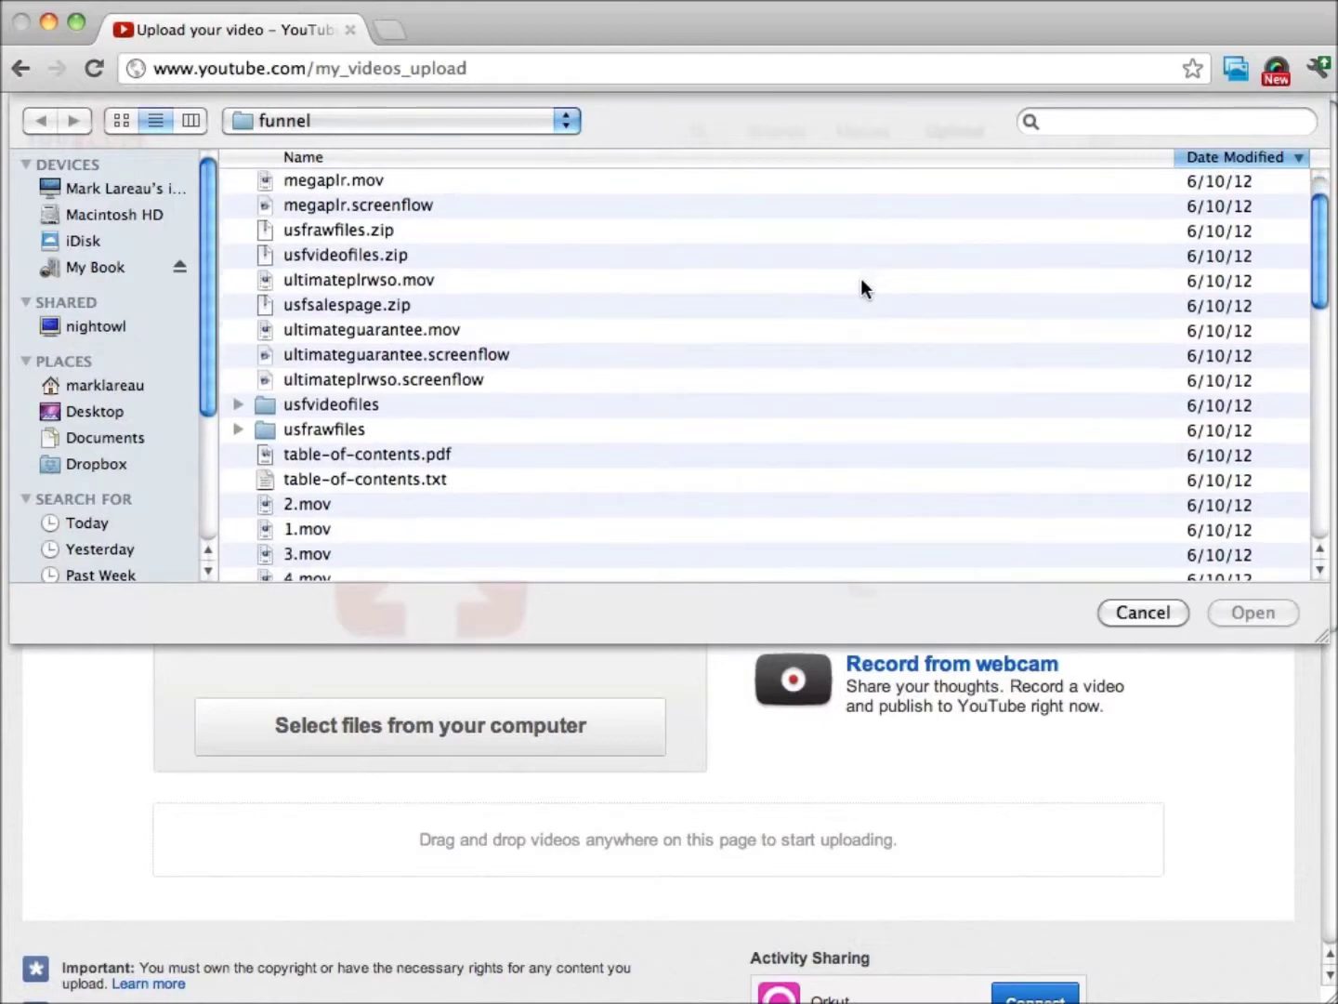
{"action": "left_click", "coordinate": [291, 531]}
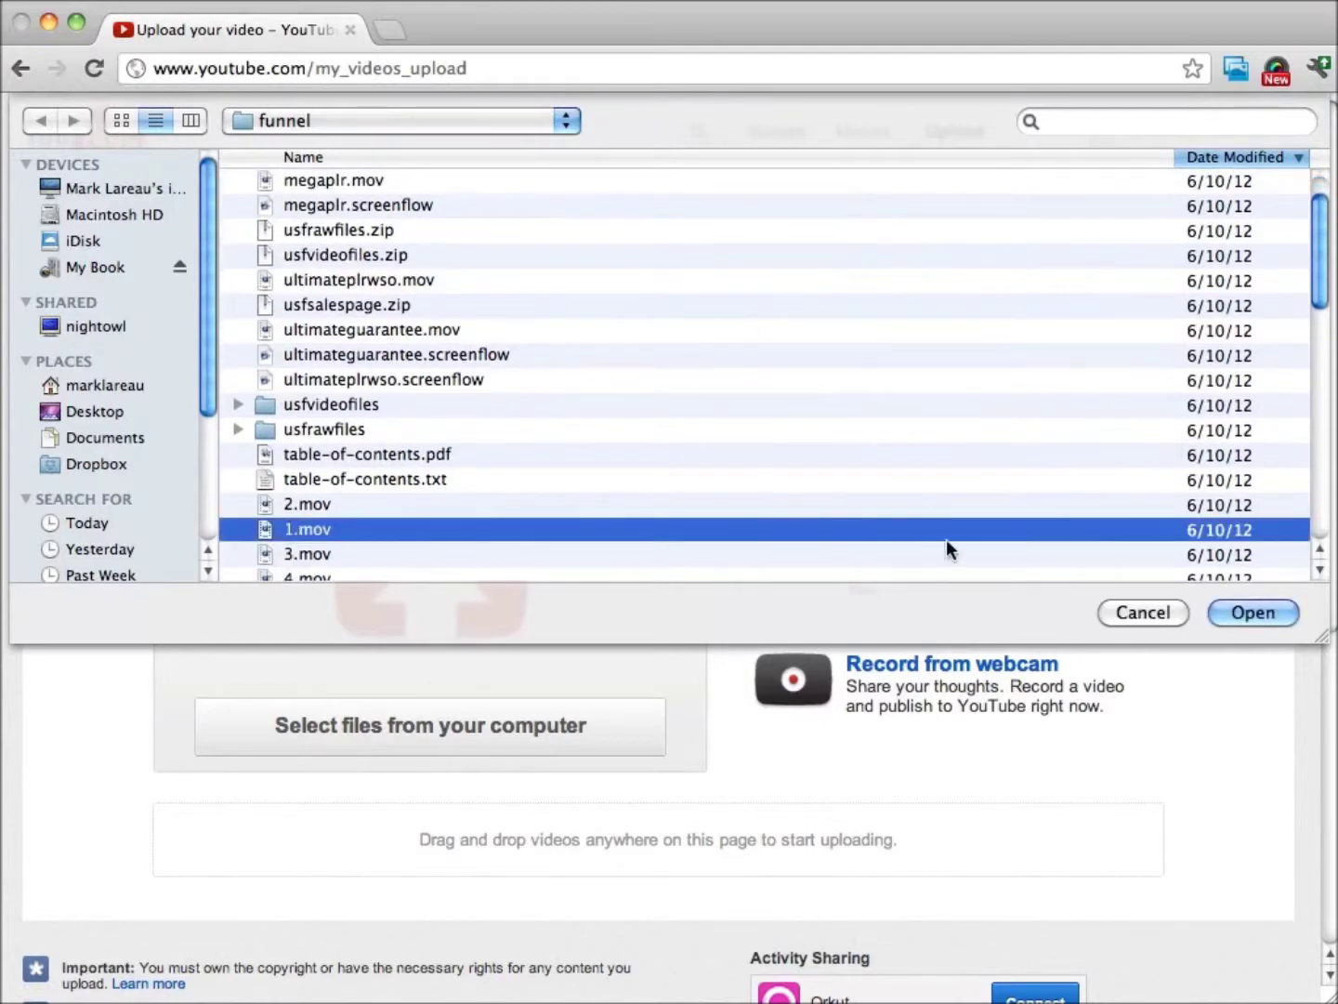
{"action": "left_click", "coordinate": [1253, 609]}
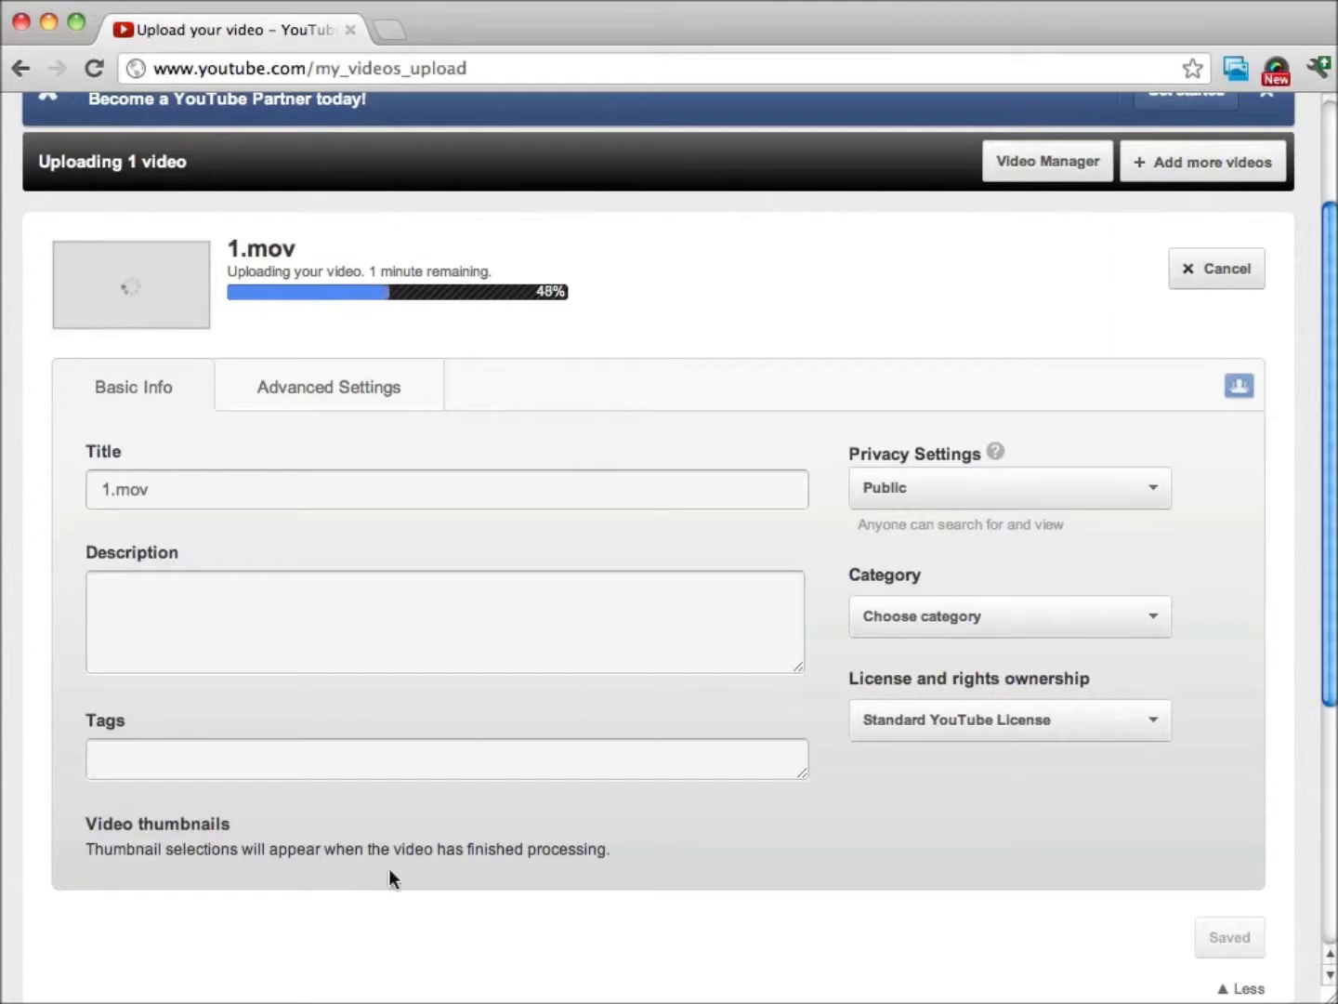
Retitle the video 'Our Main Keywords Here' and add the tag 'our main keywords'
{"action": "double_click", "coordinate": [152, 493]}
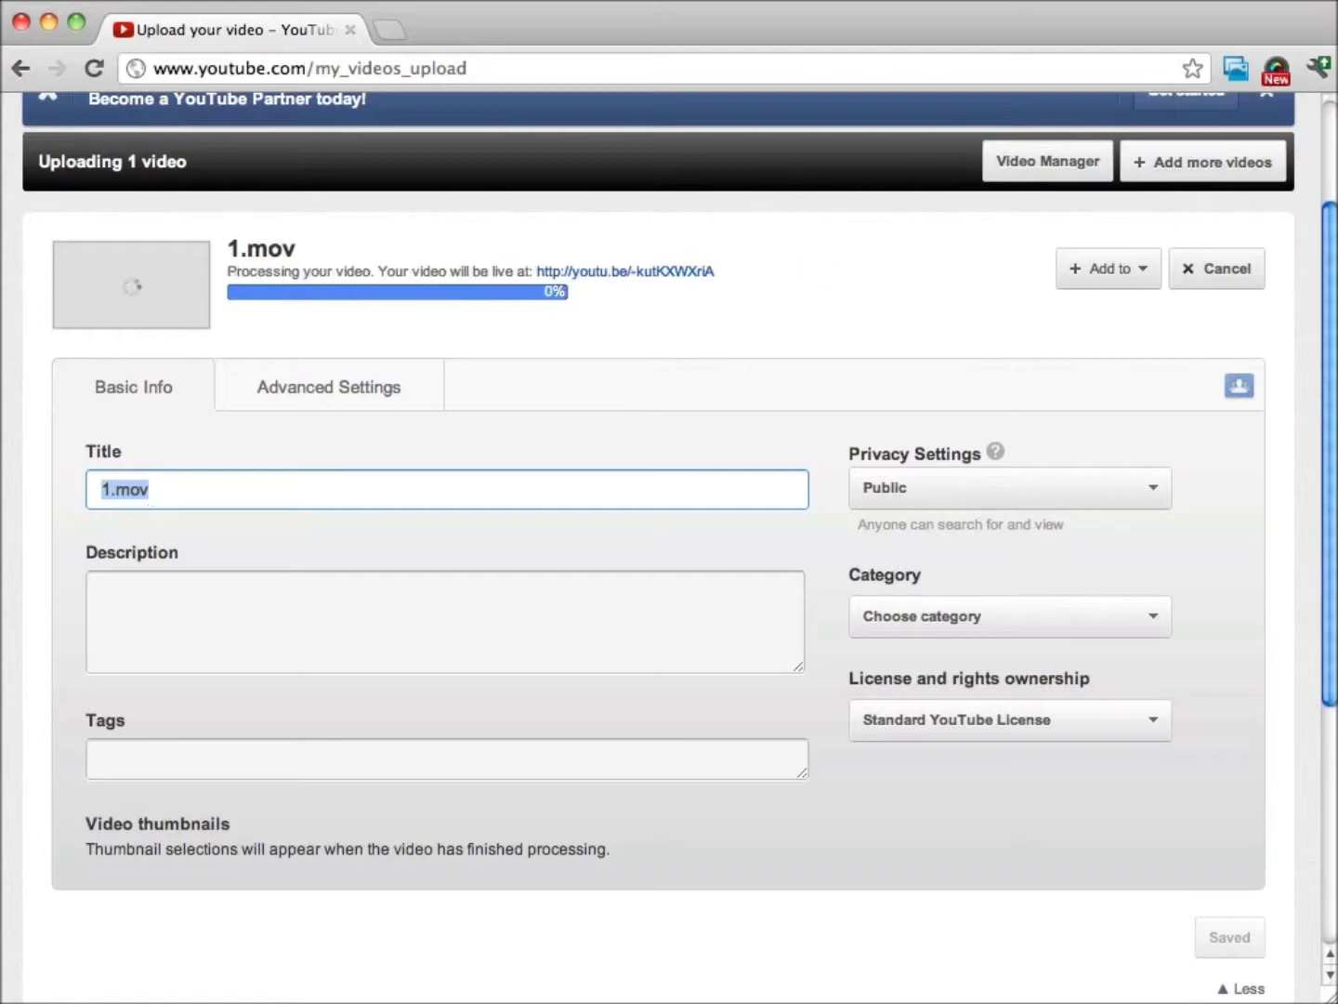
{"action": "type", "text": "Our Mai"}
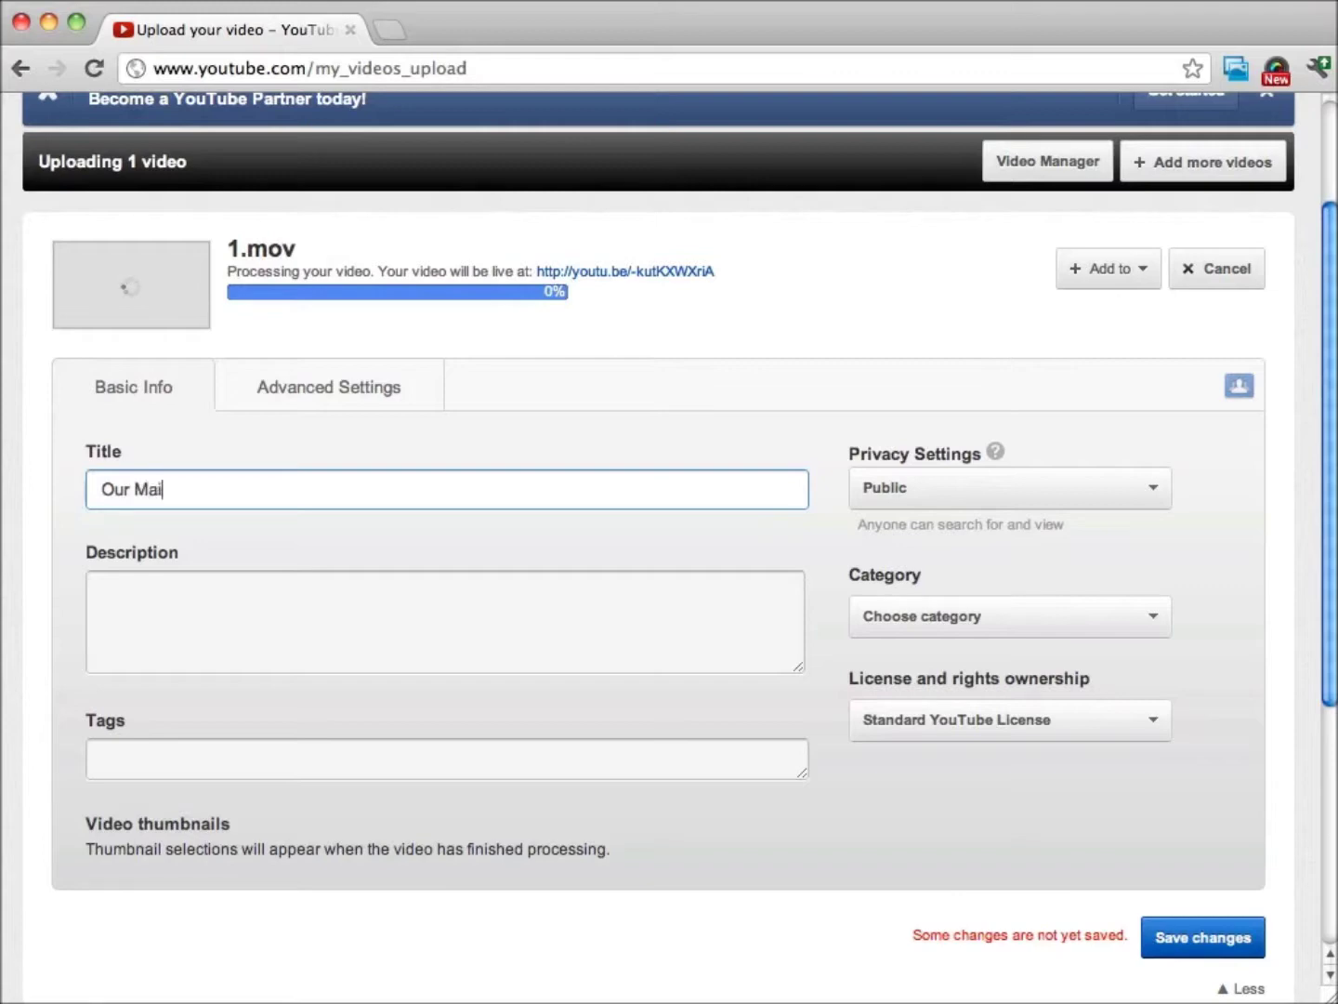
{"action": "type", "text": "n Keywords "}
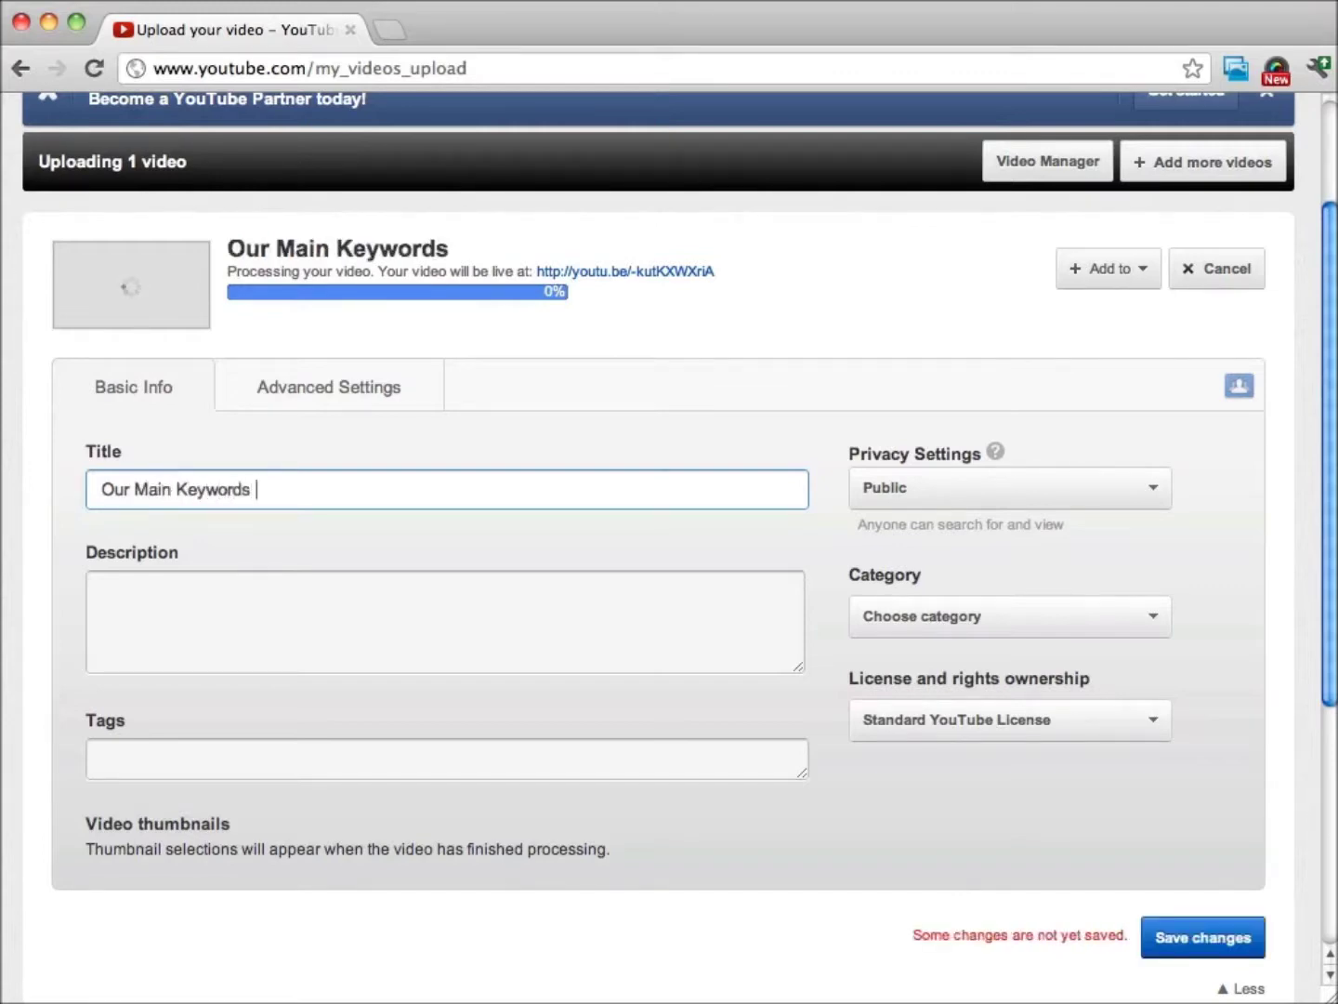
{"action": "type", "text": "Here"}
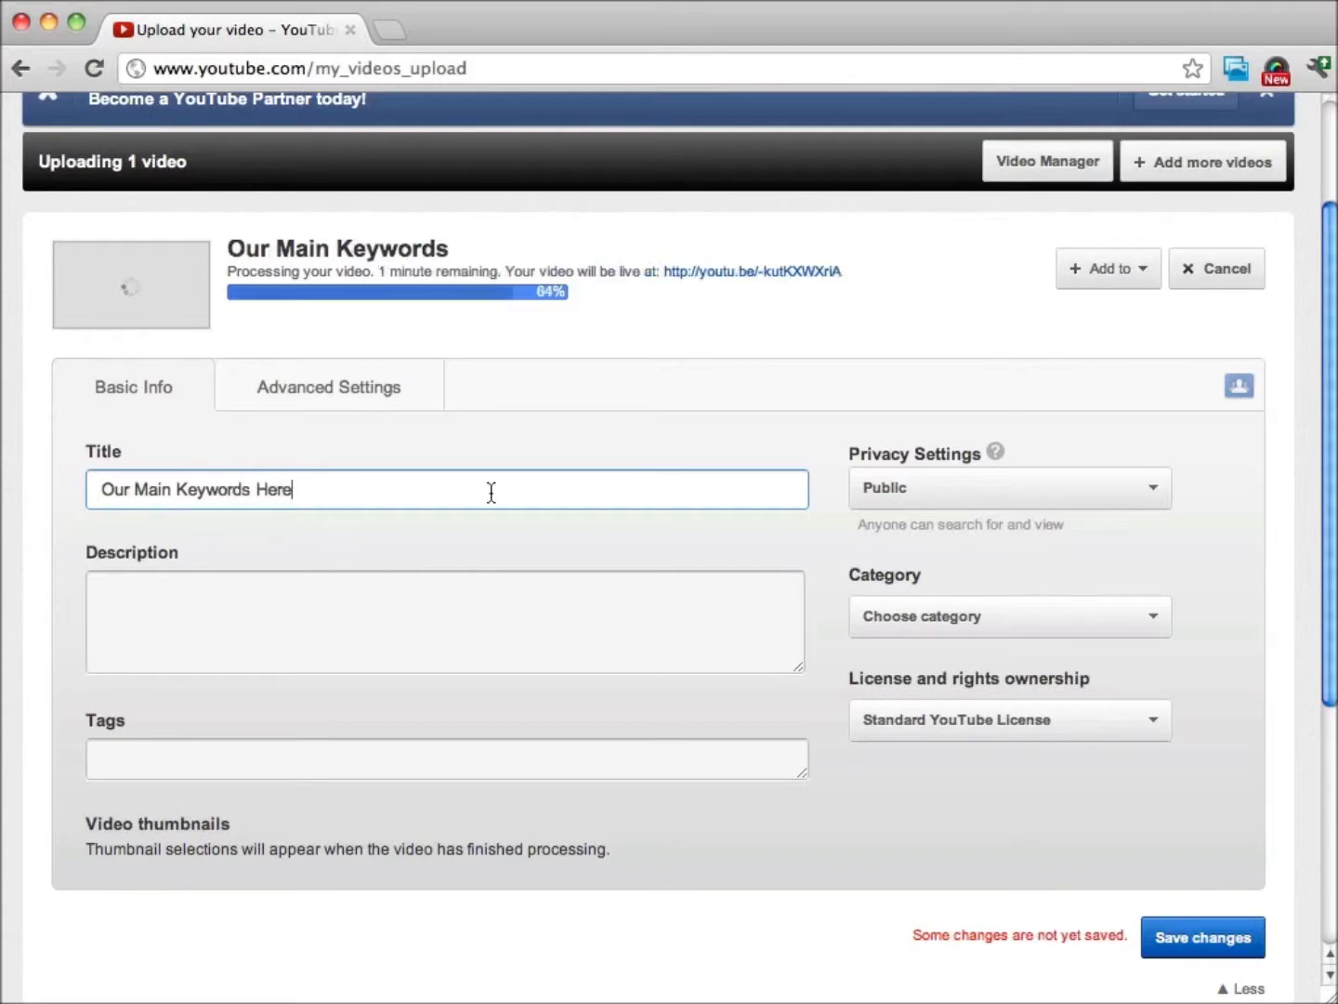
{"action": "left_click", "coordinate": [249, 749]}
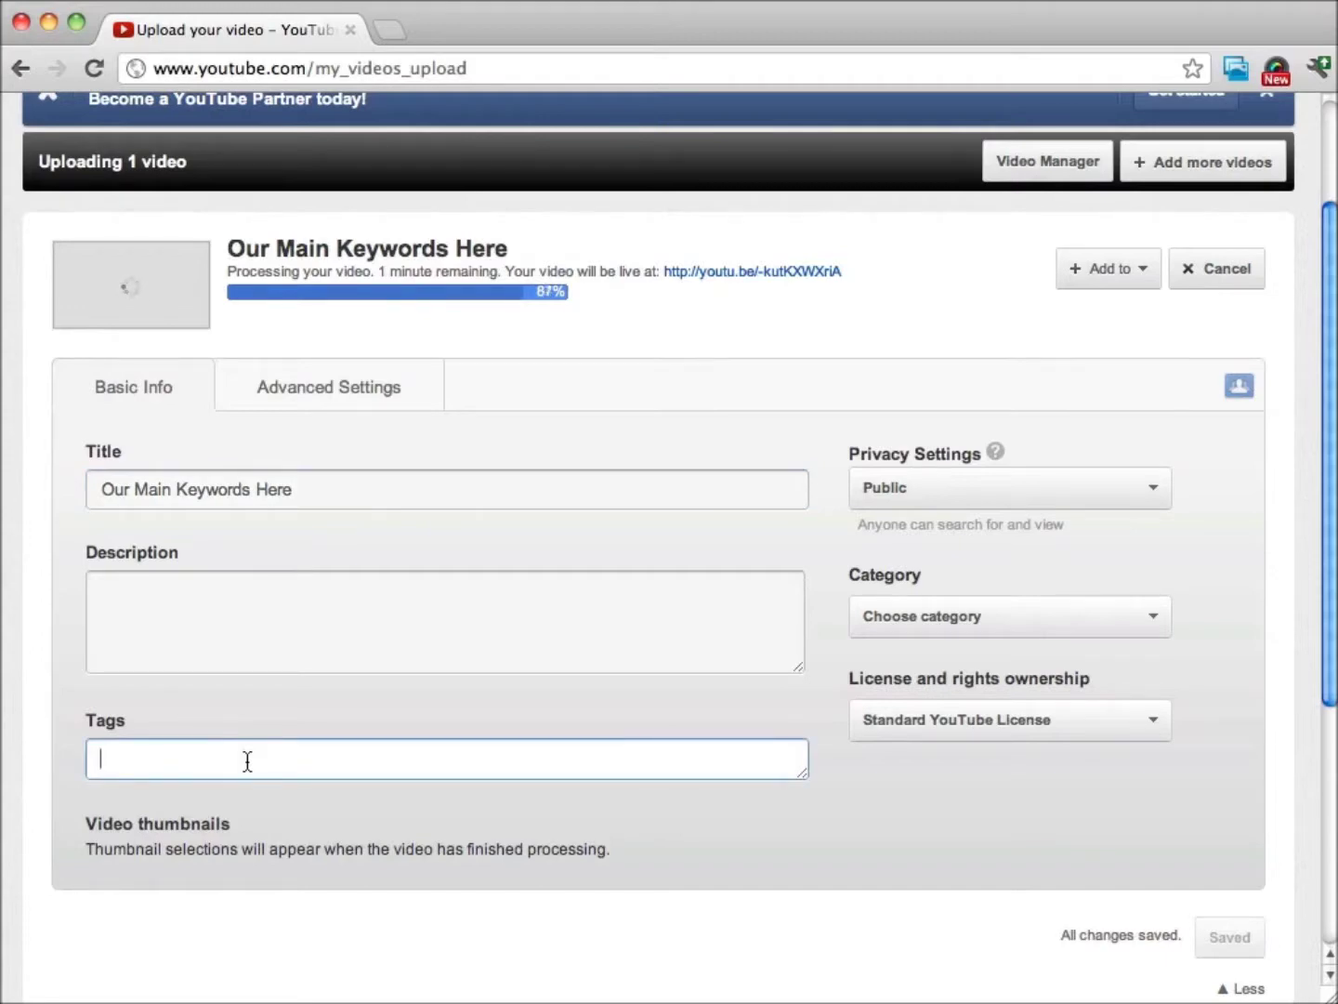
{"action": "type", "text": "our main ke"}
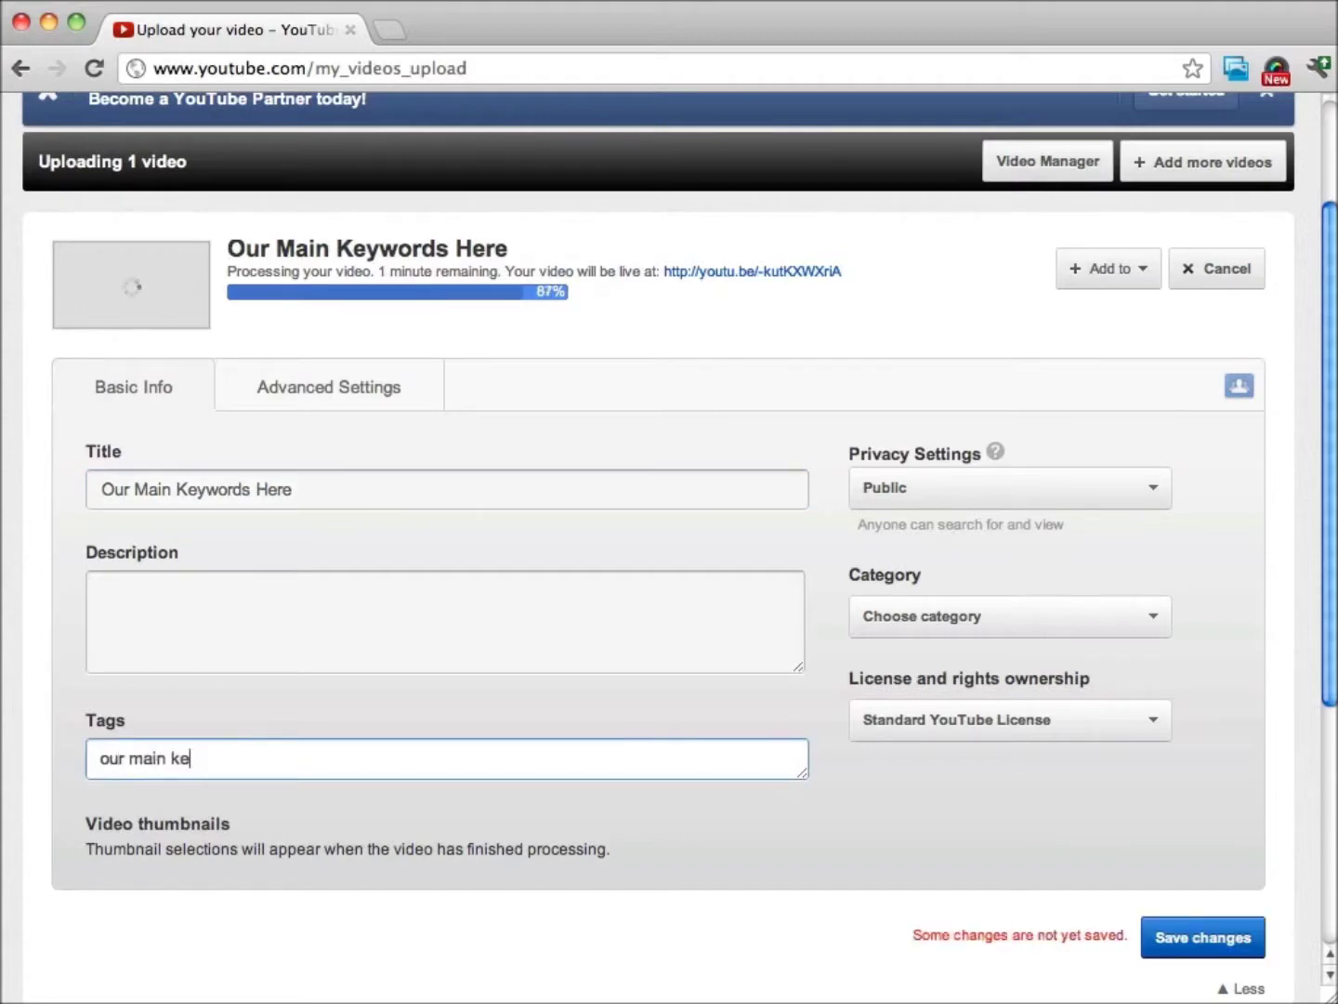
{"action": "type", "text": "ywords"}
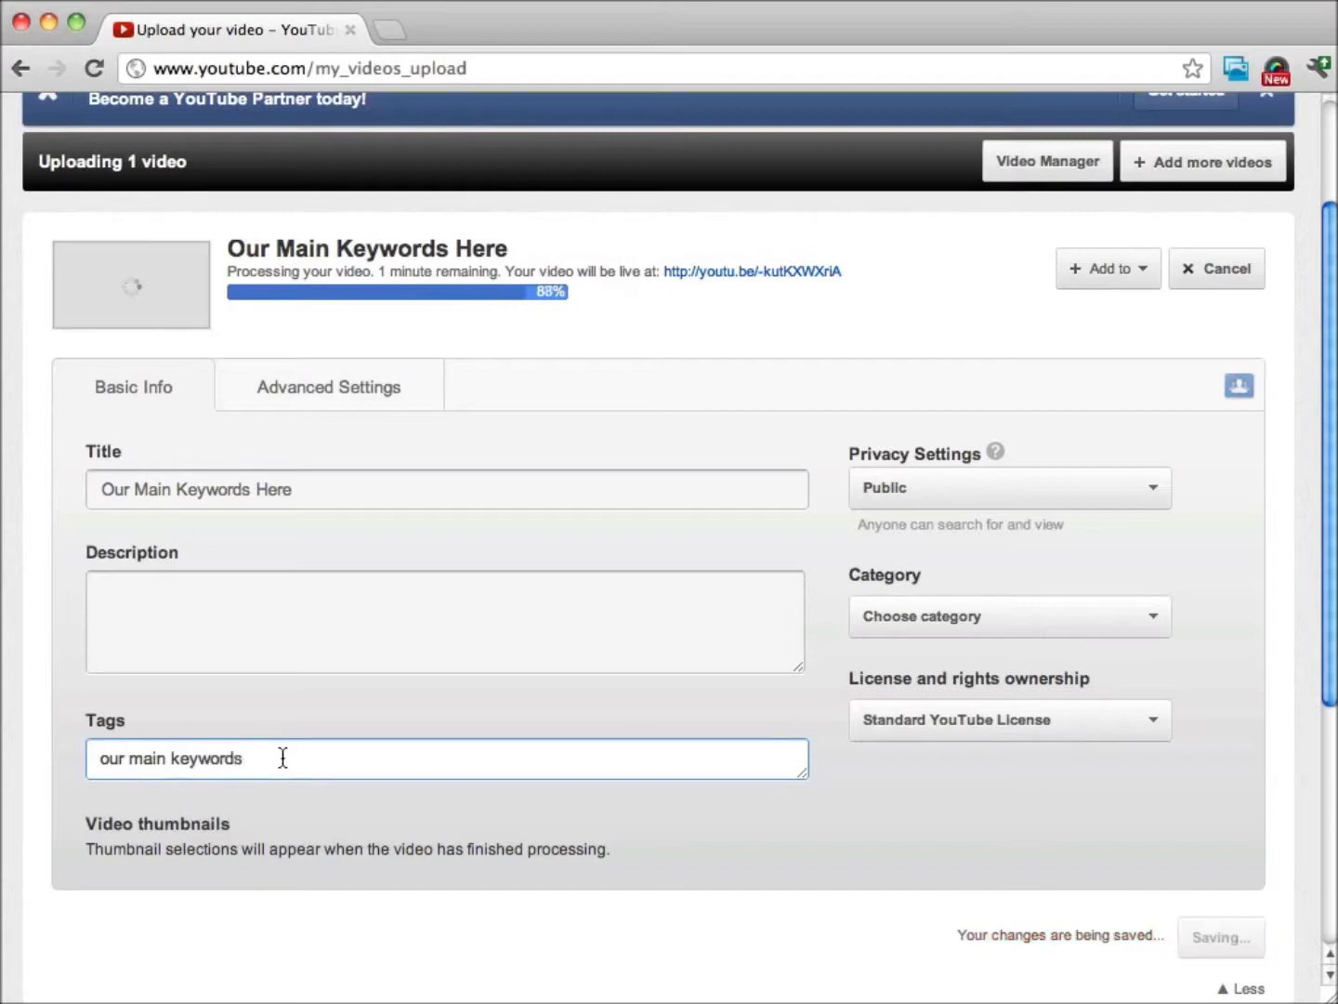
{"action": "left_click", "coordinate": [162, 591]}
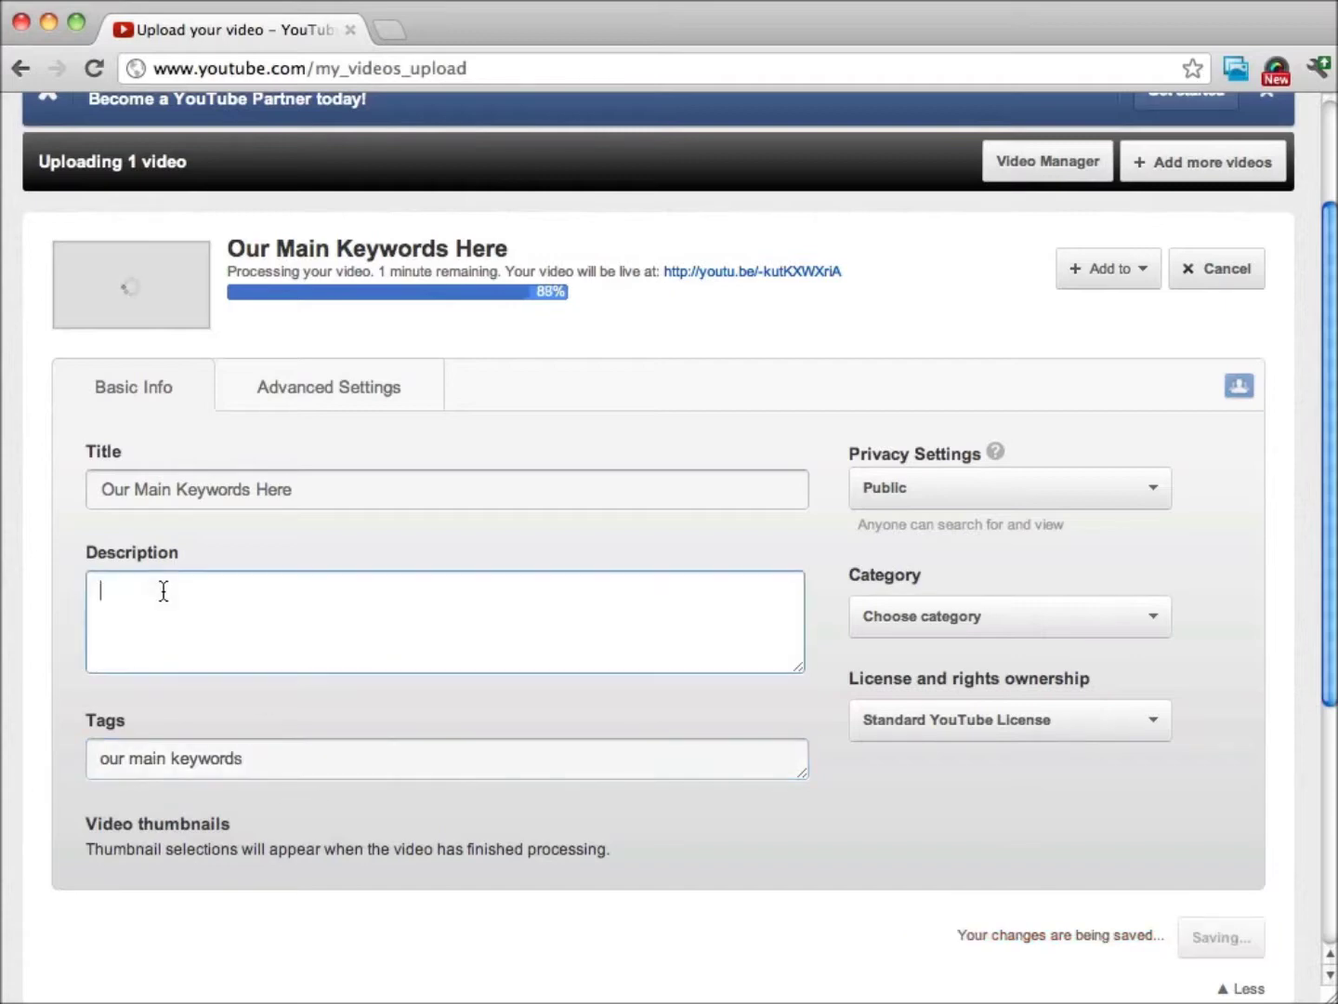
{"action": "type", "text": "http"}
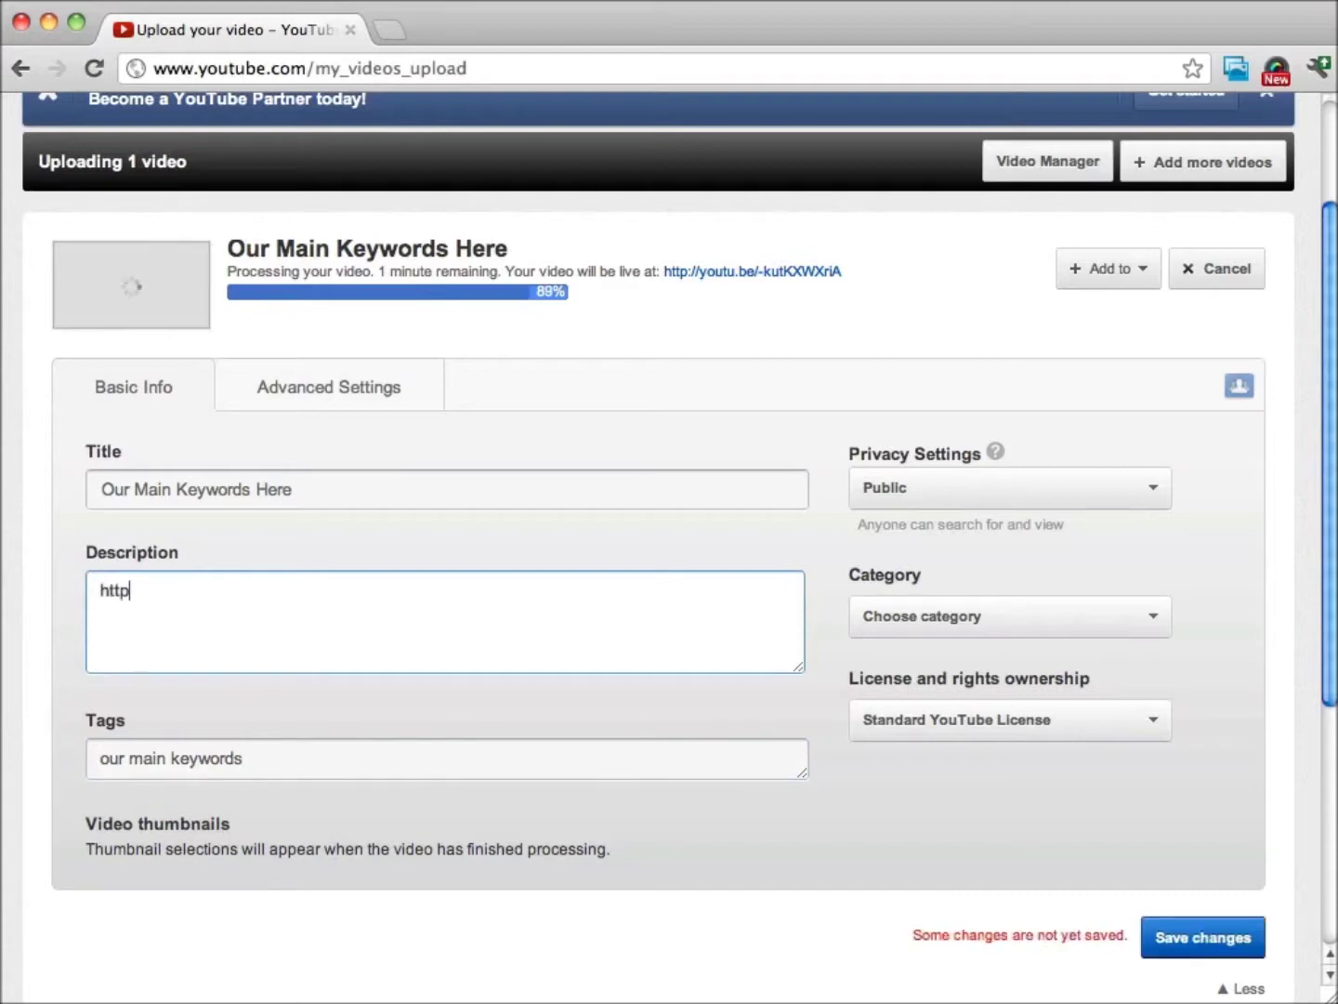
{"action": "type", "text": "://"}
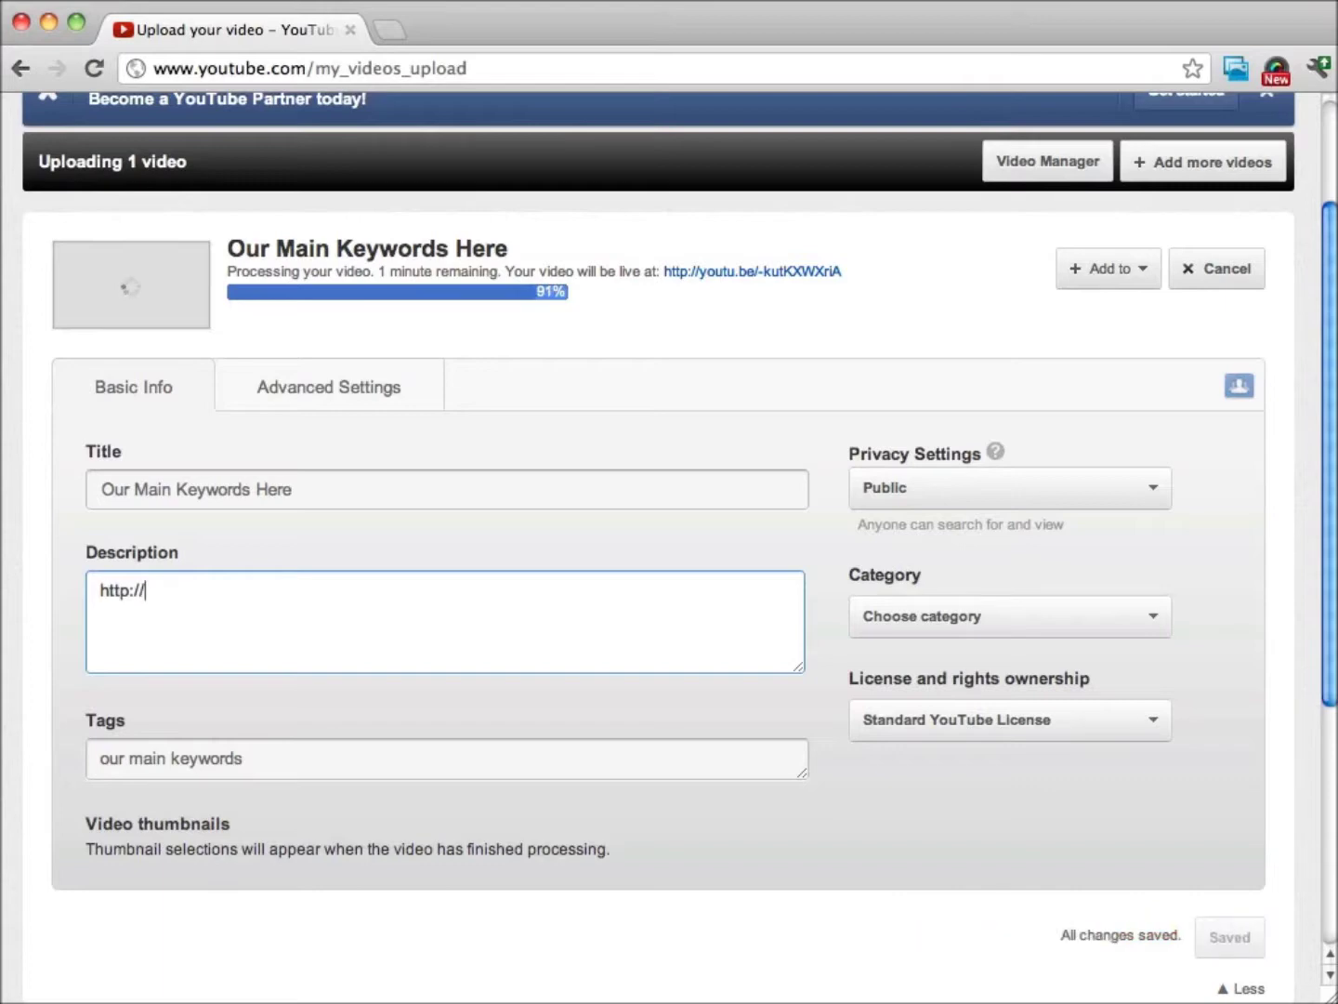
{"action": "type", "text": "ourmain"}
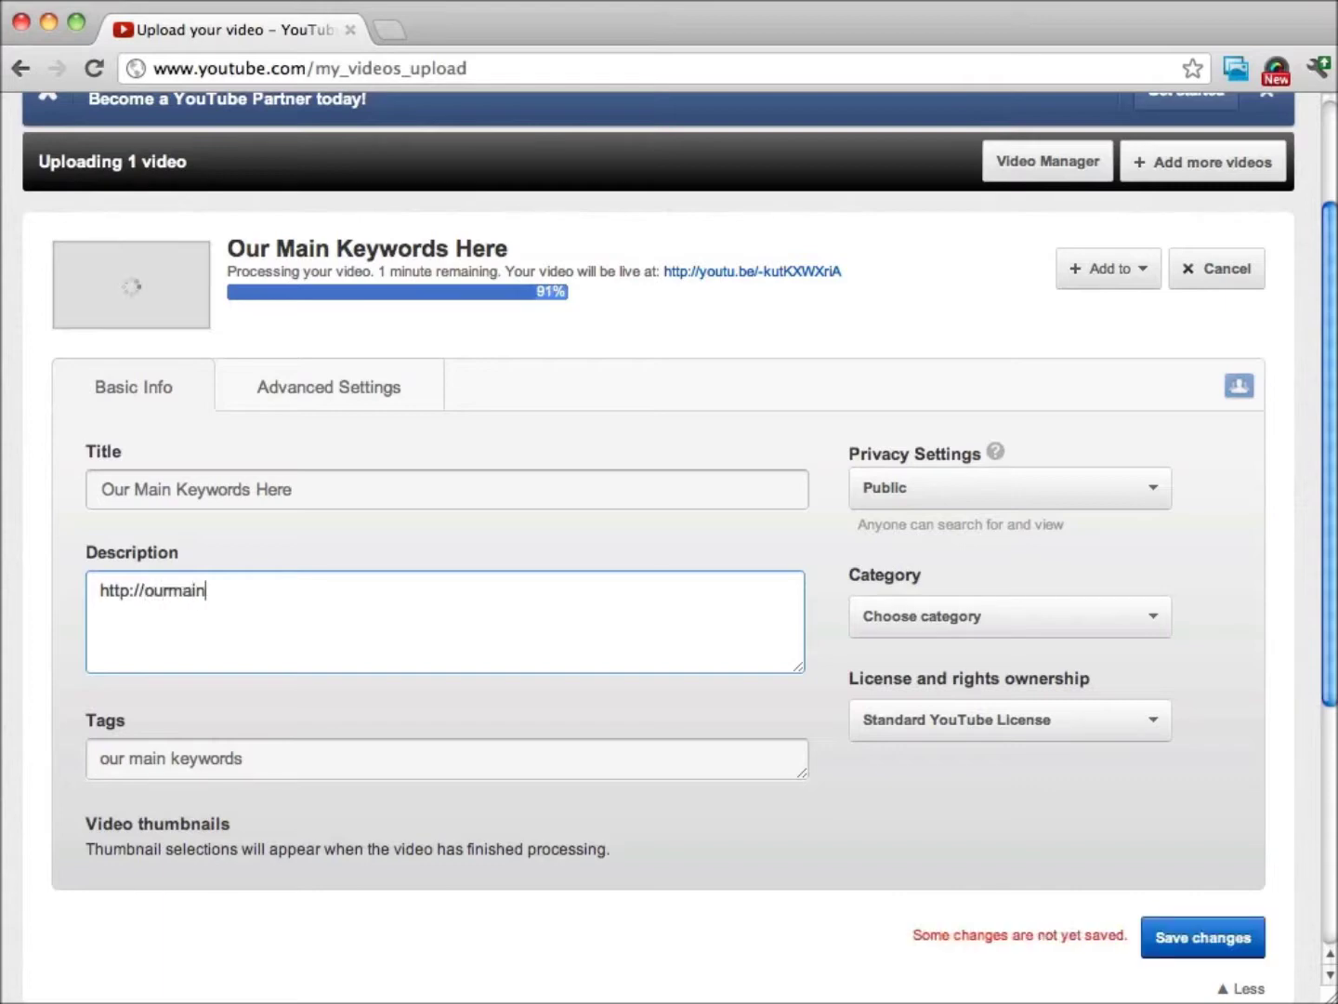
{"action": "type", "text": "siote.com"}
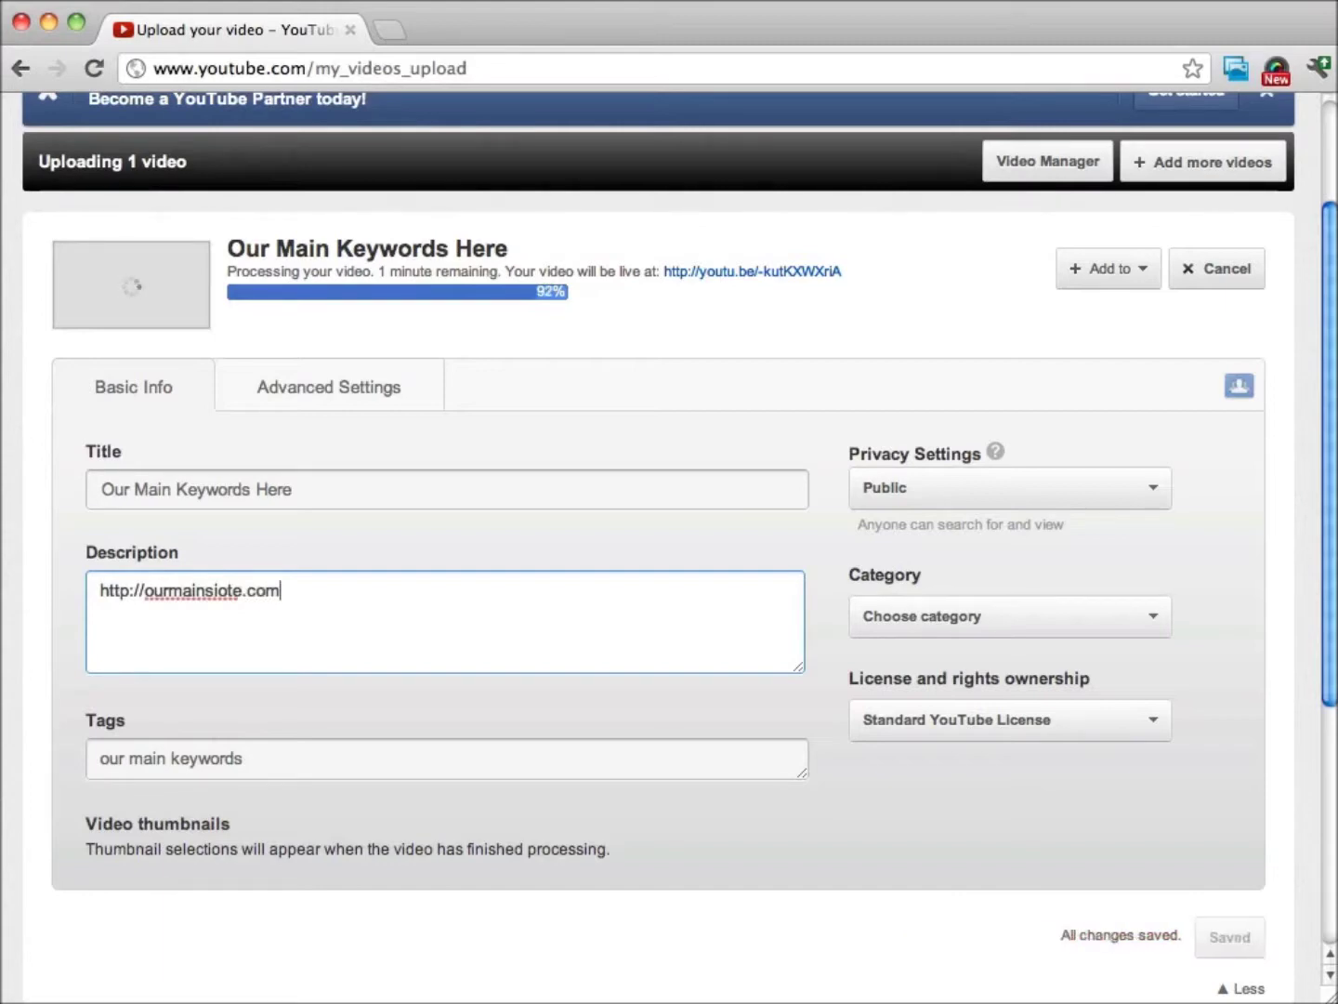
{"action": "left_click", "coordinate": [228, 591]}
{"action": "key", "text": "BackSpace"}
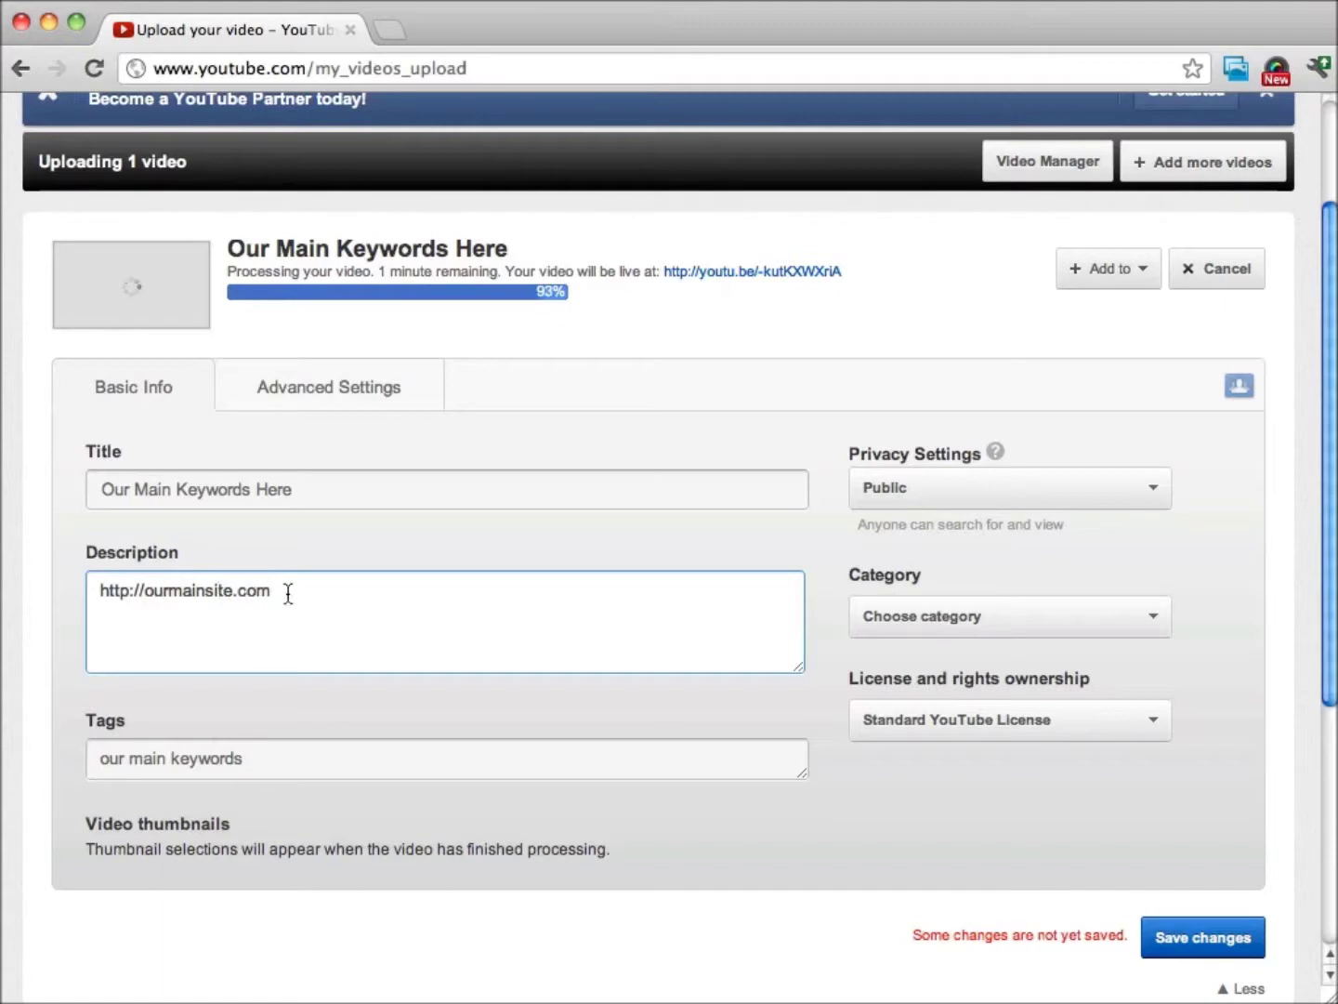
{"action": "left_click", "coordinate": [334, 596]}
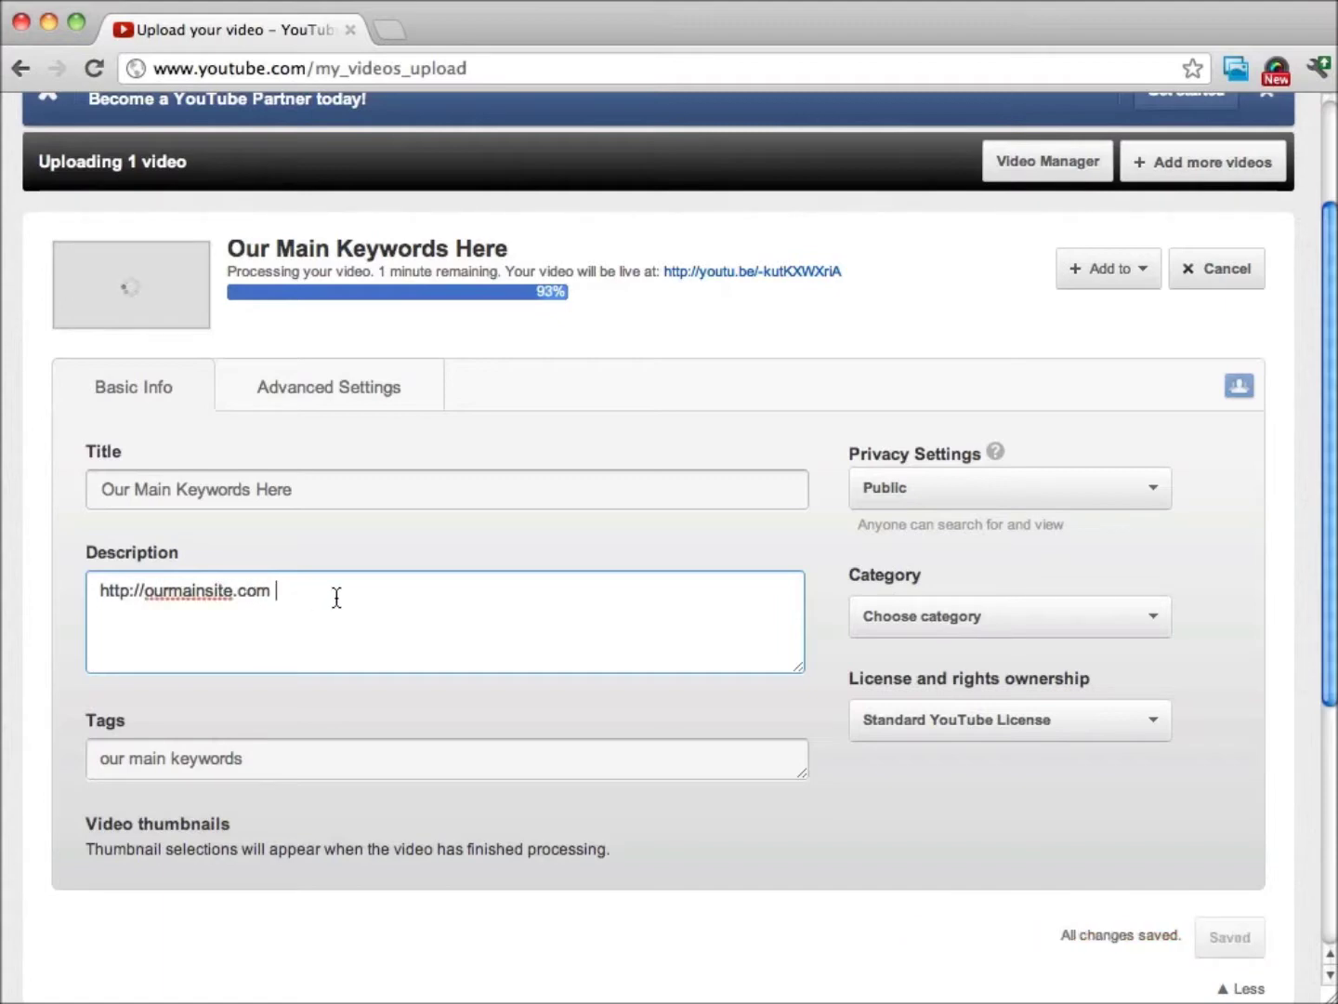
Follow the link with the title keywords, 'and variations of', and the keywords again
{"action": "left_click", "coordinate": [222, 487]}
{"action": "triple_click", "coordinate": [222, 487]}
{"action": "key", "text": "super+c"}
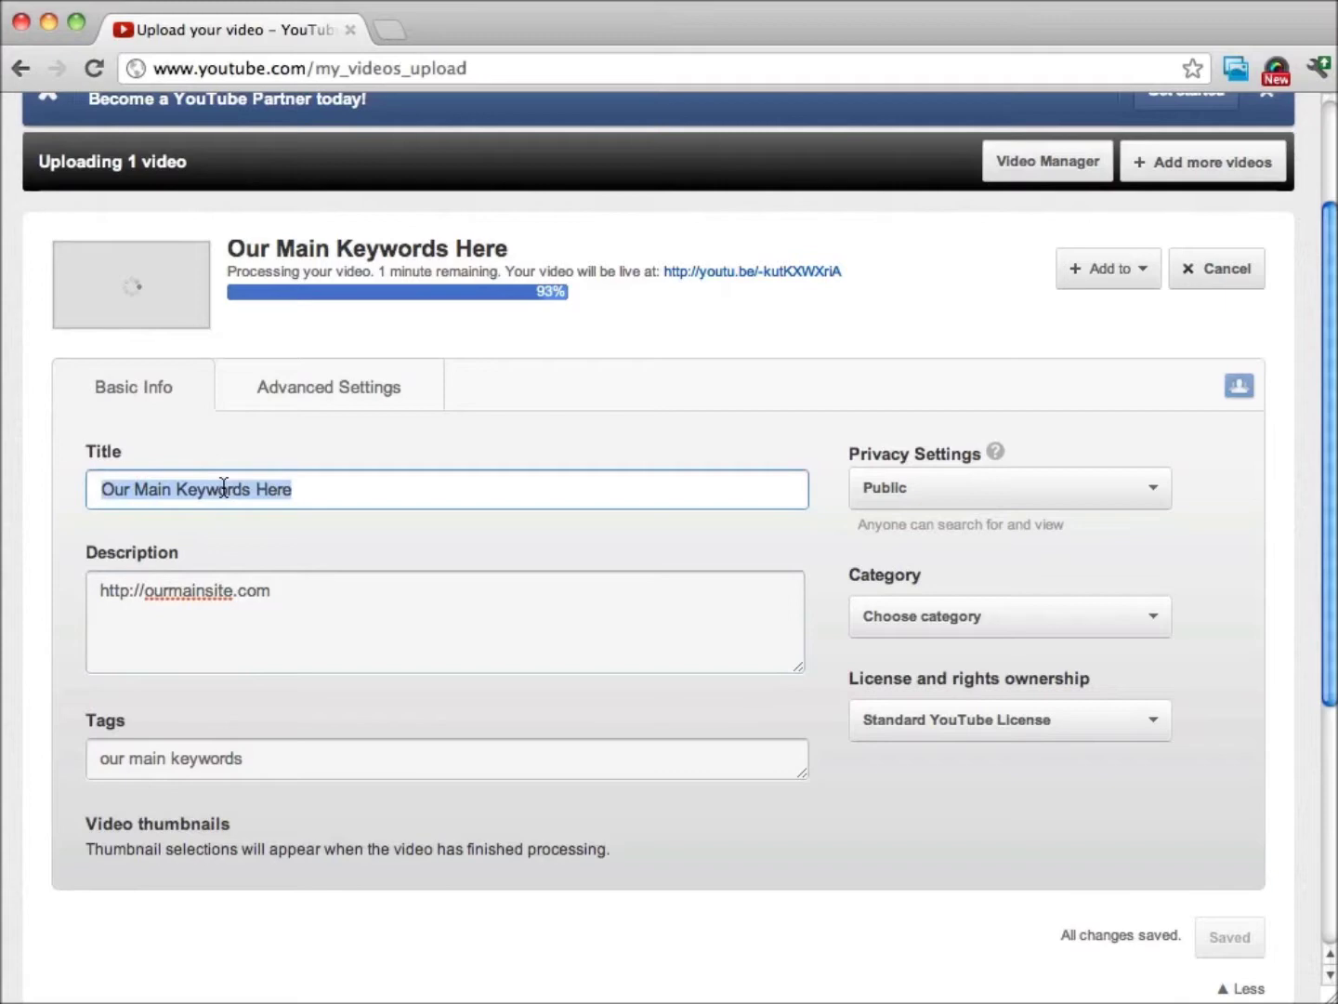
{"action": "left_click", "coordinate": [321, 598]}
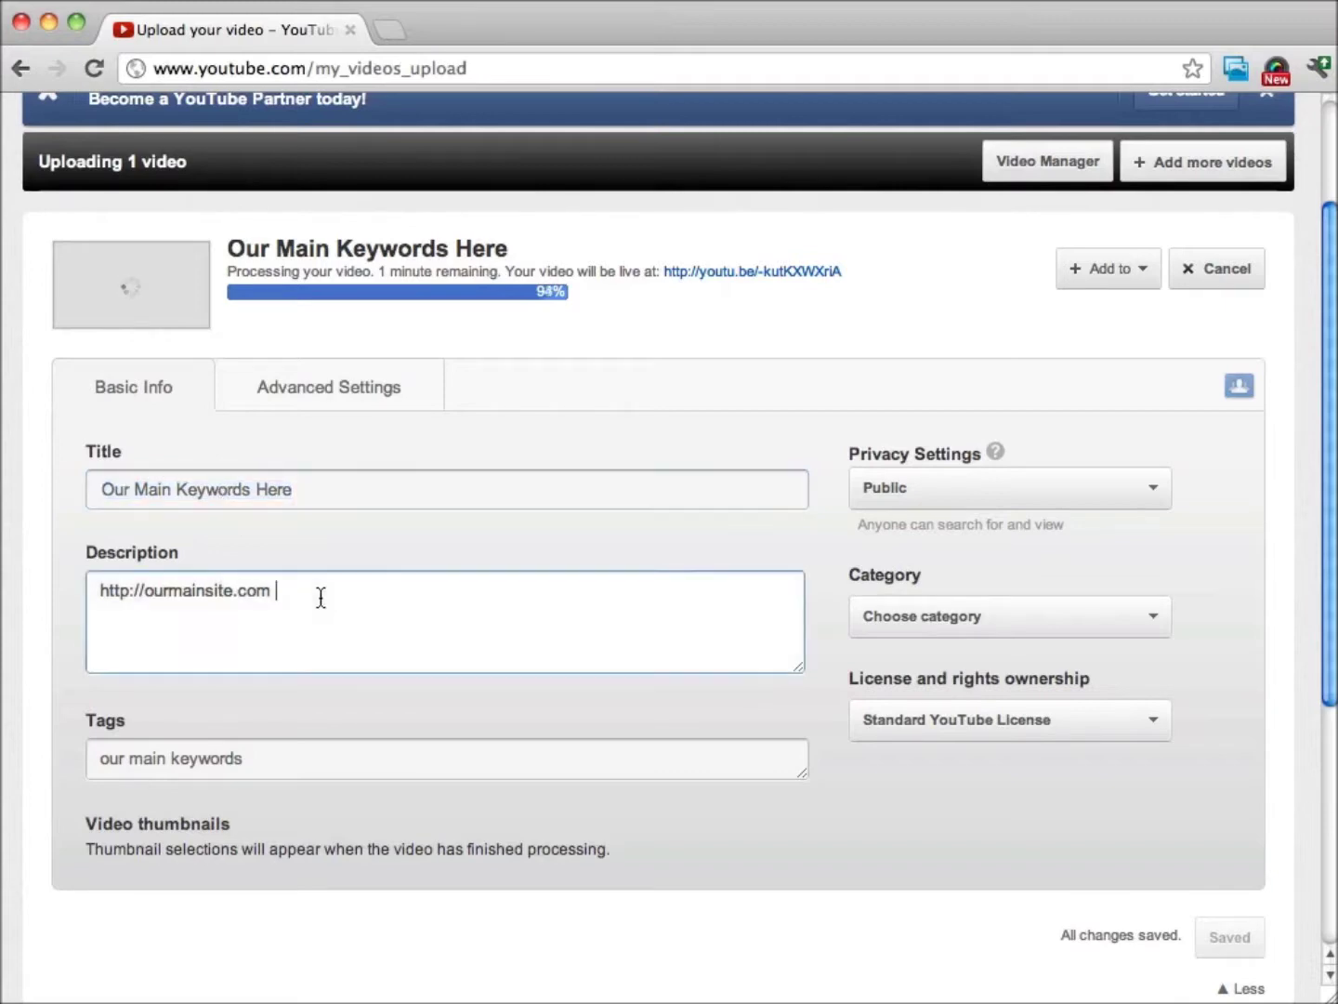
{"action": "key", "text": "super+v"}
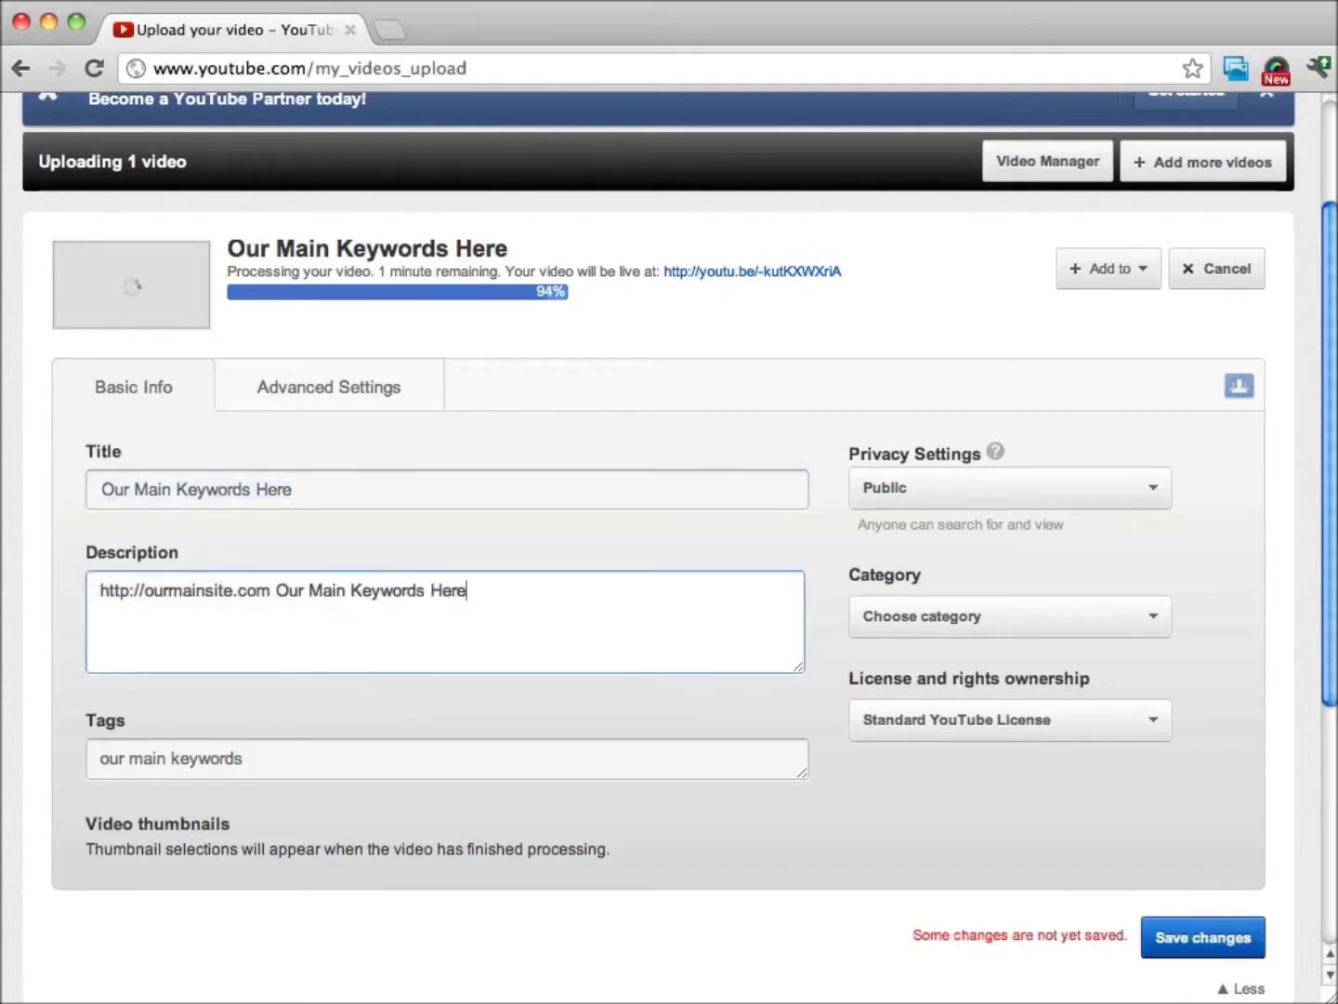
{"action": "type", "text": "and vari"}
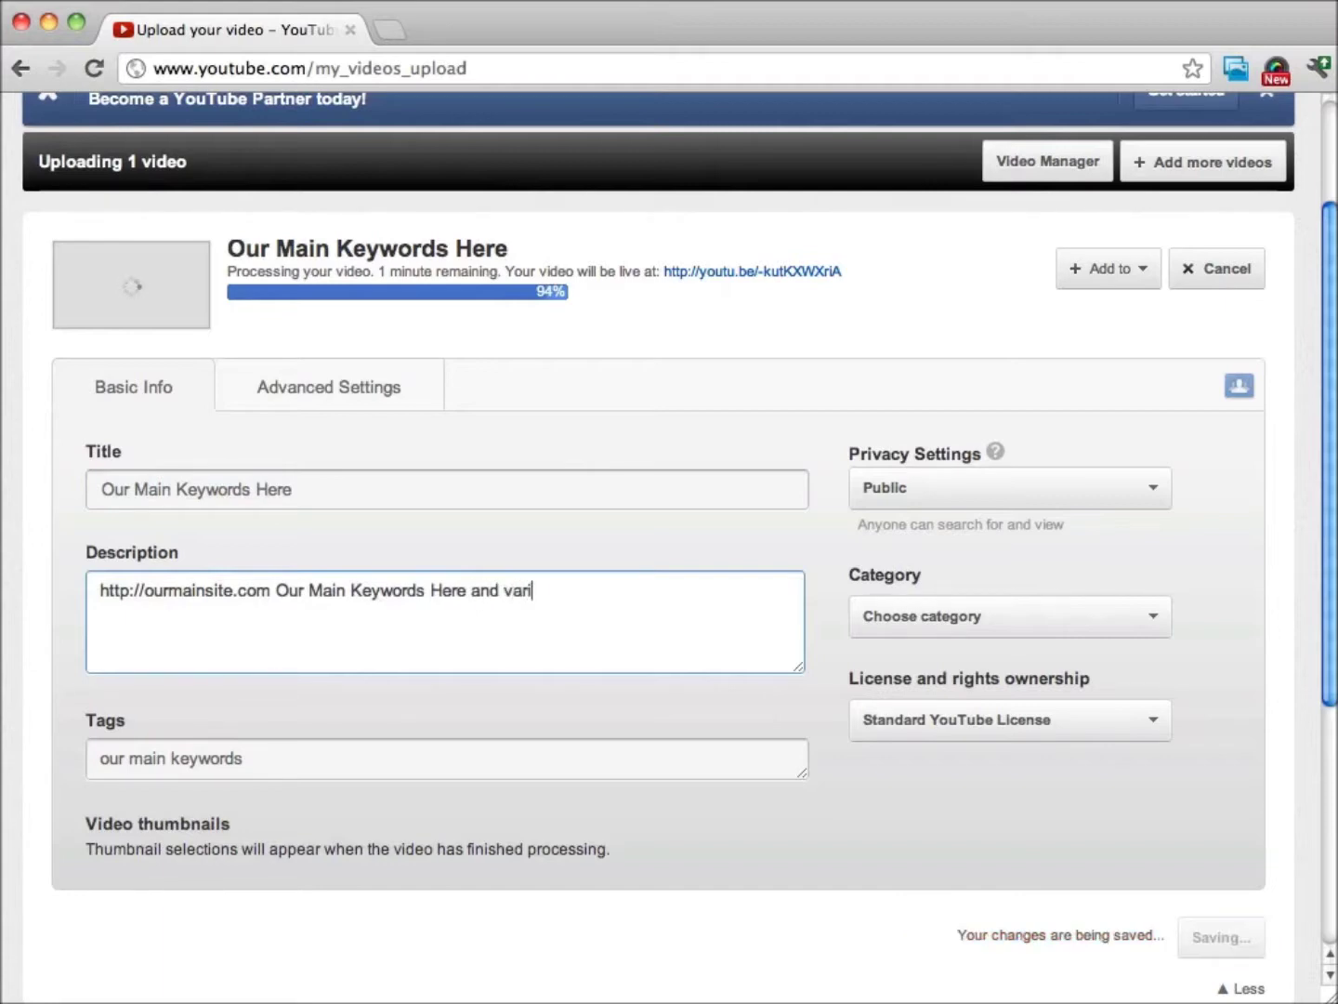
{"action": "type", "text": "ations of"}
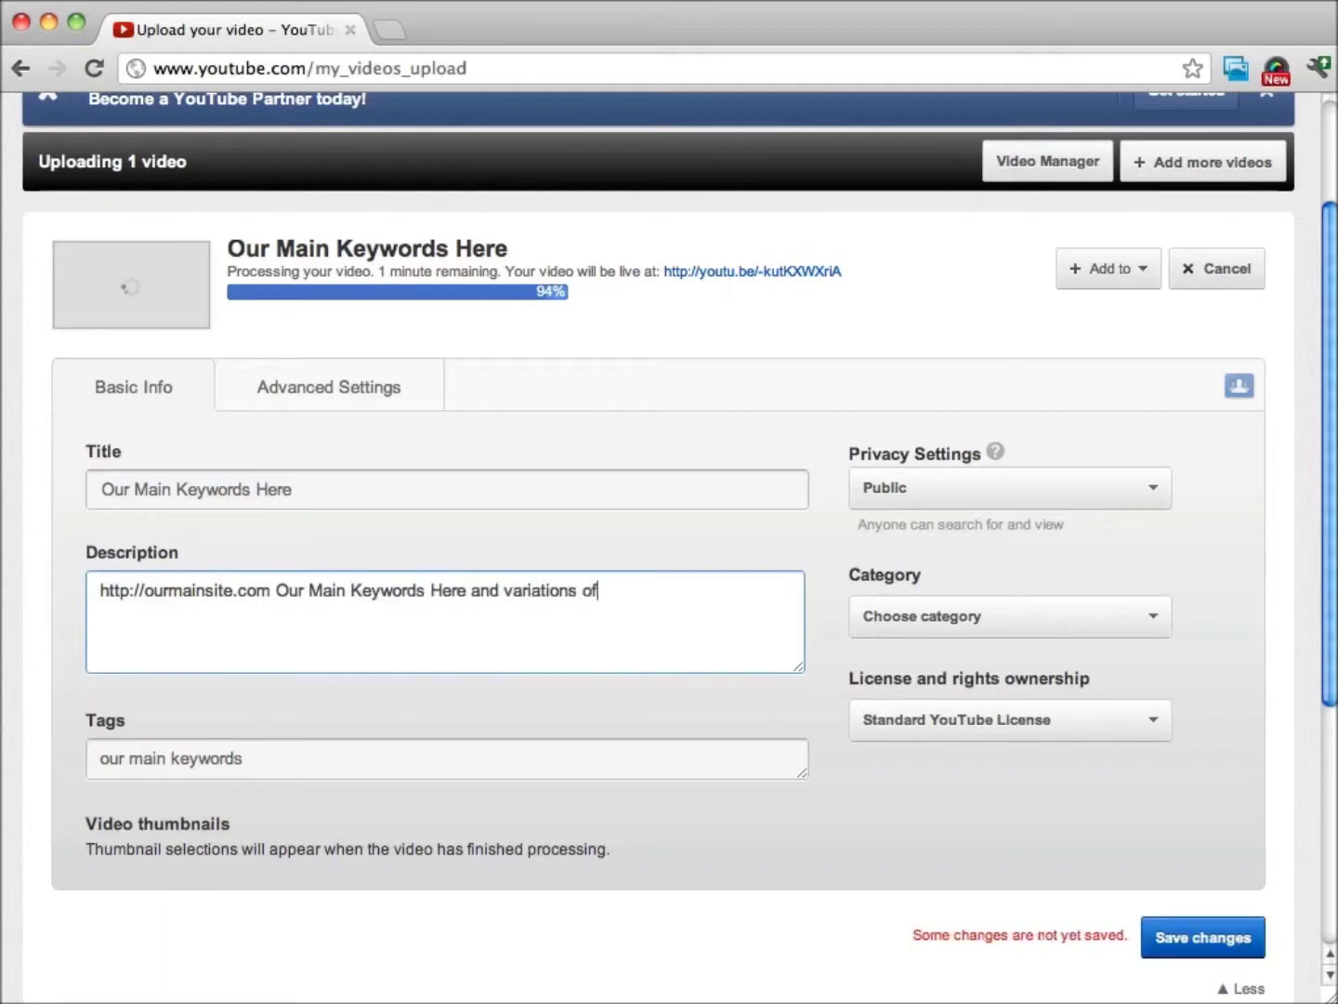
{"action": "key", "text": "super+v"}
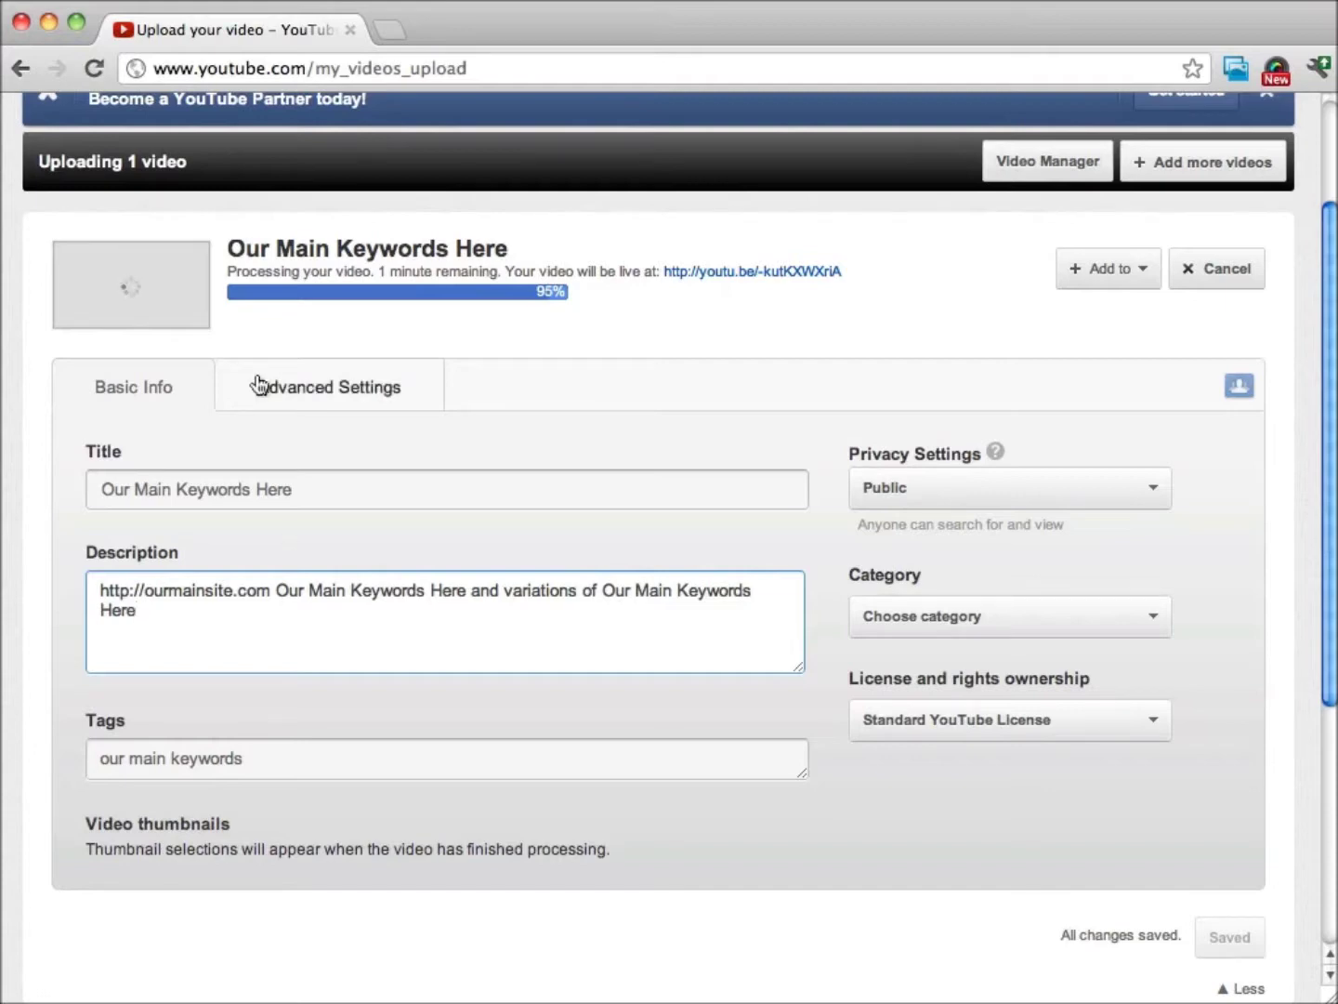
Append ' and Var' to the title, then delete it back to Our Main Keywords Here
{"action": "left_click", "coordinate": [332, 489]}
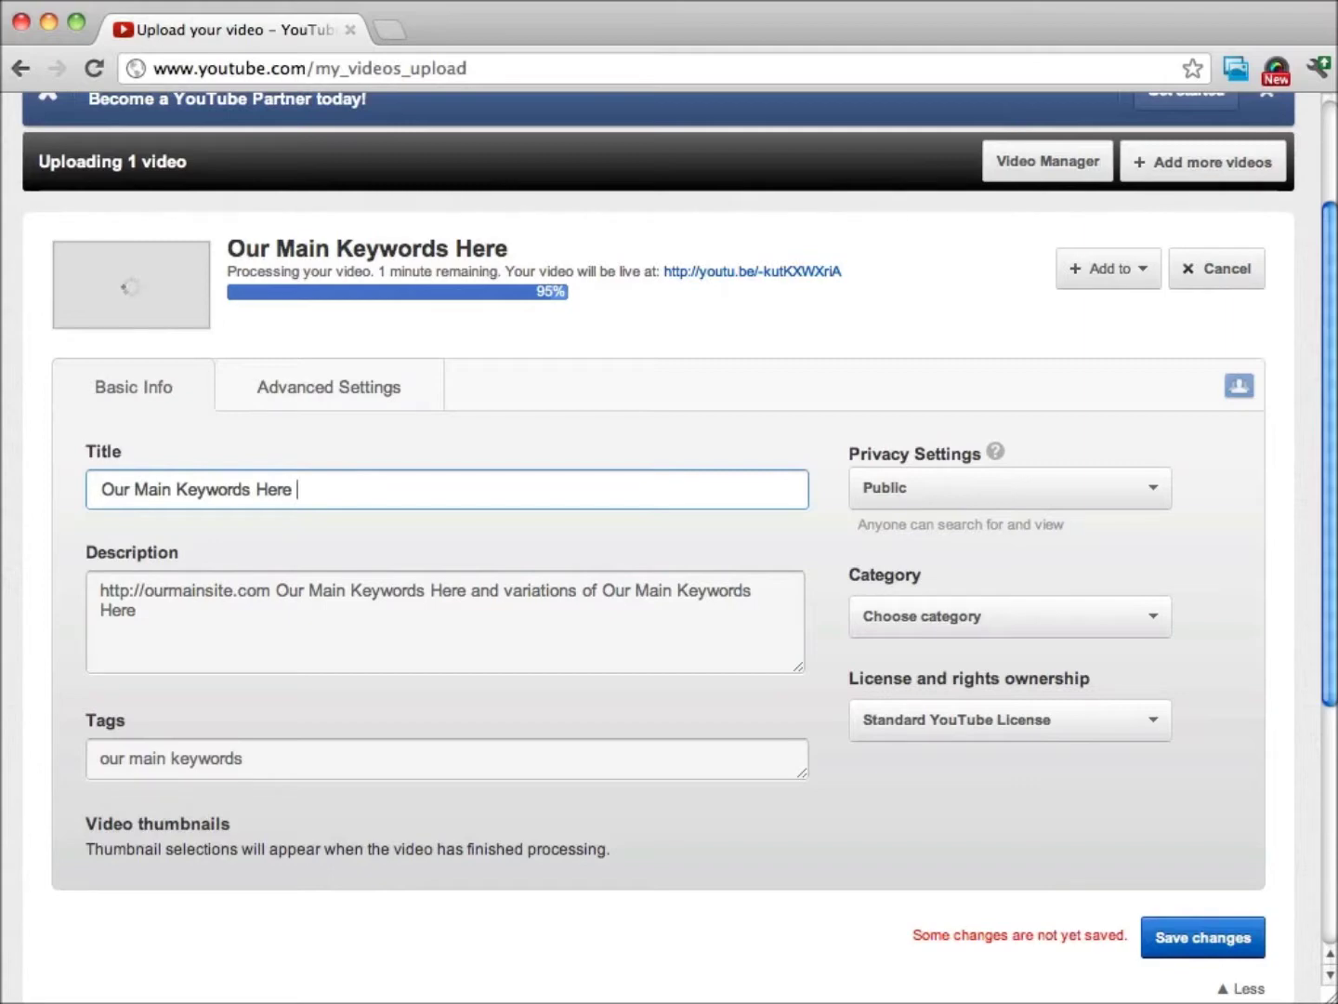
{"action": "type", "text": "and Var"}
{"action": "key", "text": "BackSpace"}
{"action": "key", "text": "BackSpace"}
{"action": "key", "text": "BackSpace"}
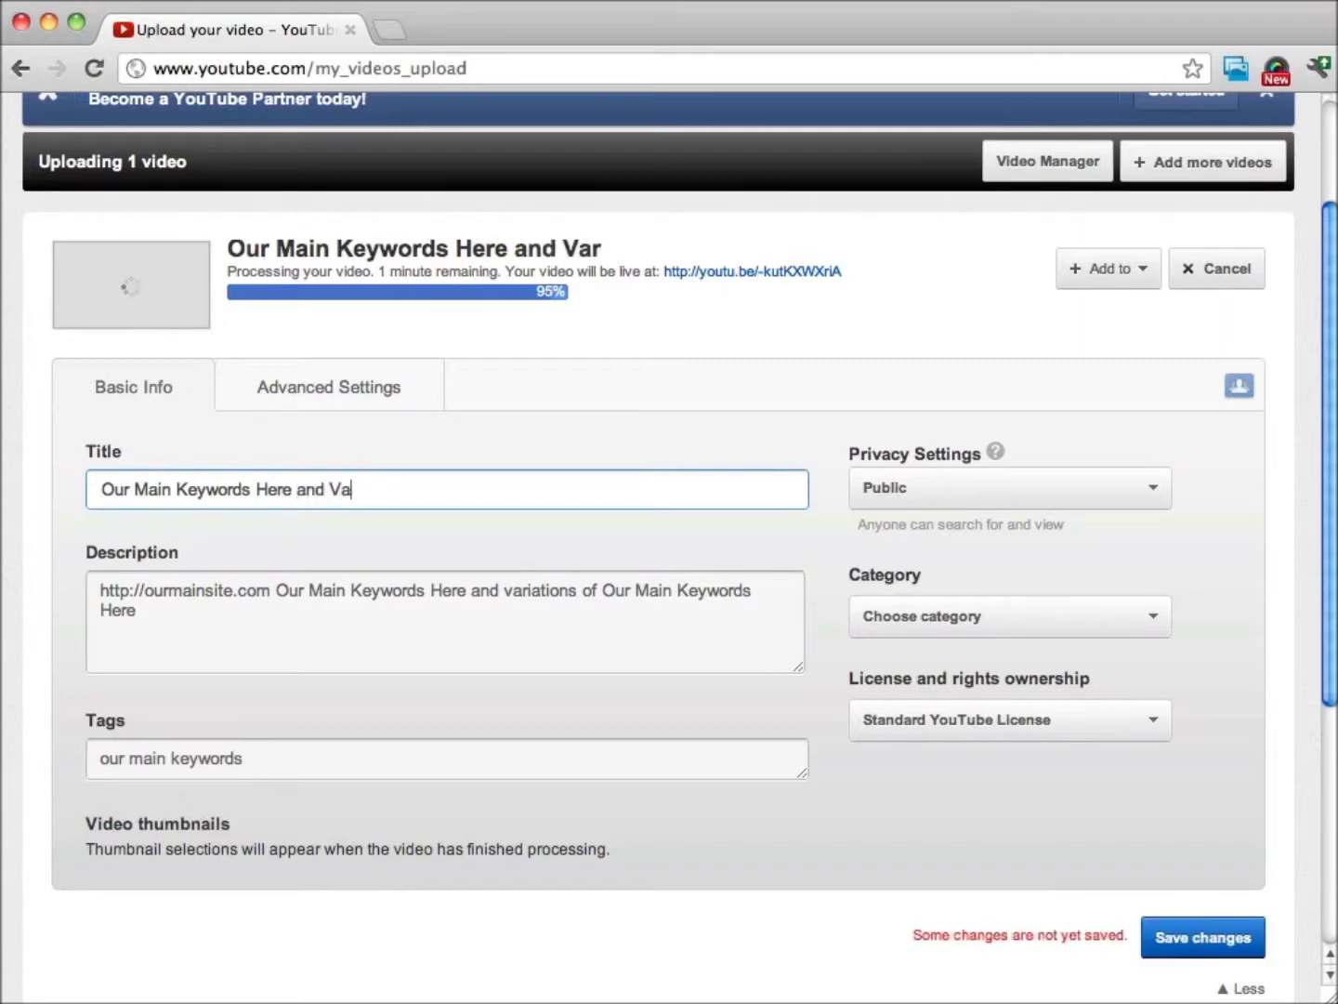
{"action": "key", "text": "BackSpace"}
{"action": "key", "text": "BackSpace"}
{"action": "key", "text": "BackSpace"}
{"action": "key", "text": "BackSpace"}
Keep privacy Public, set the category to Howto & Style, and keep the Standard YouTube License
{"action": "left_click", "coordinate": [1132, 487]}
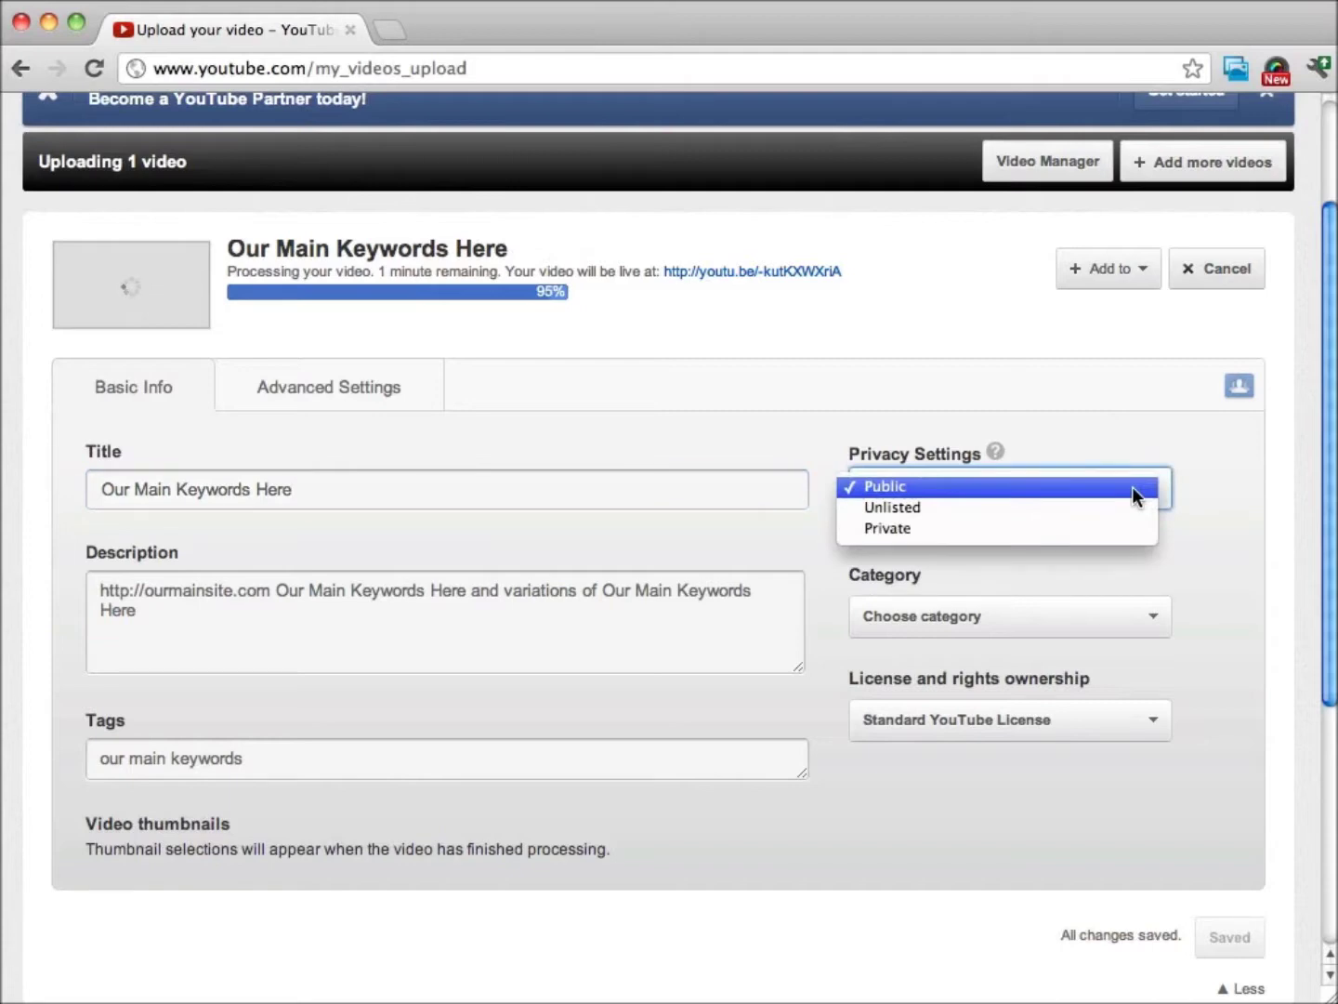
{"action": "left_click", "coordinate": [1133, 486]}
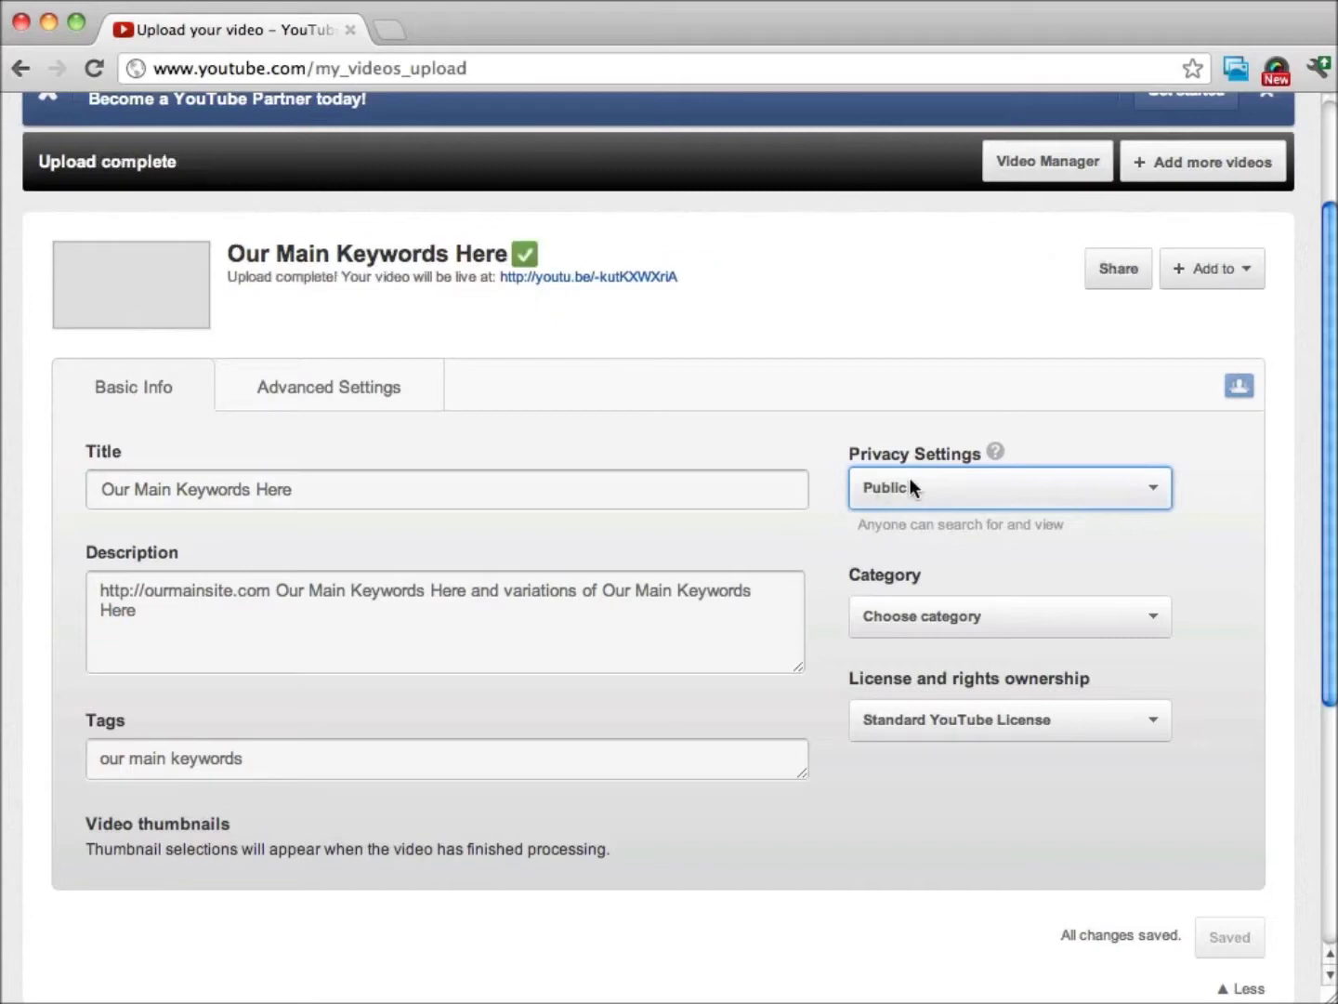
{"action": "left_click", "coordinate": [1154, 617]}
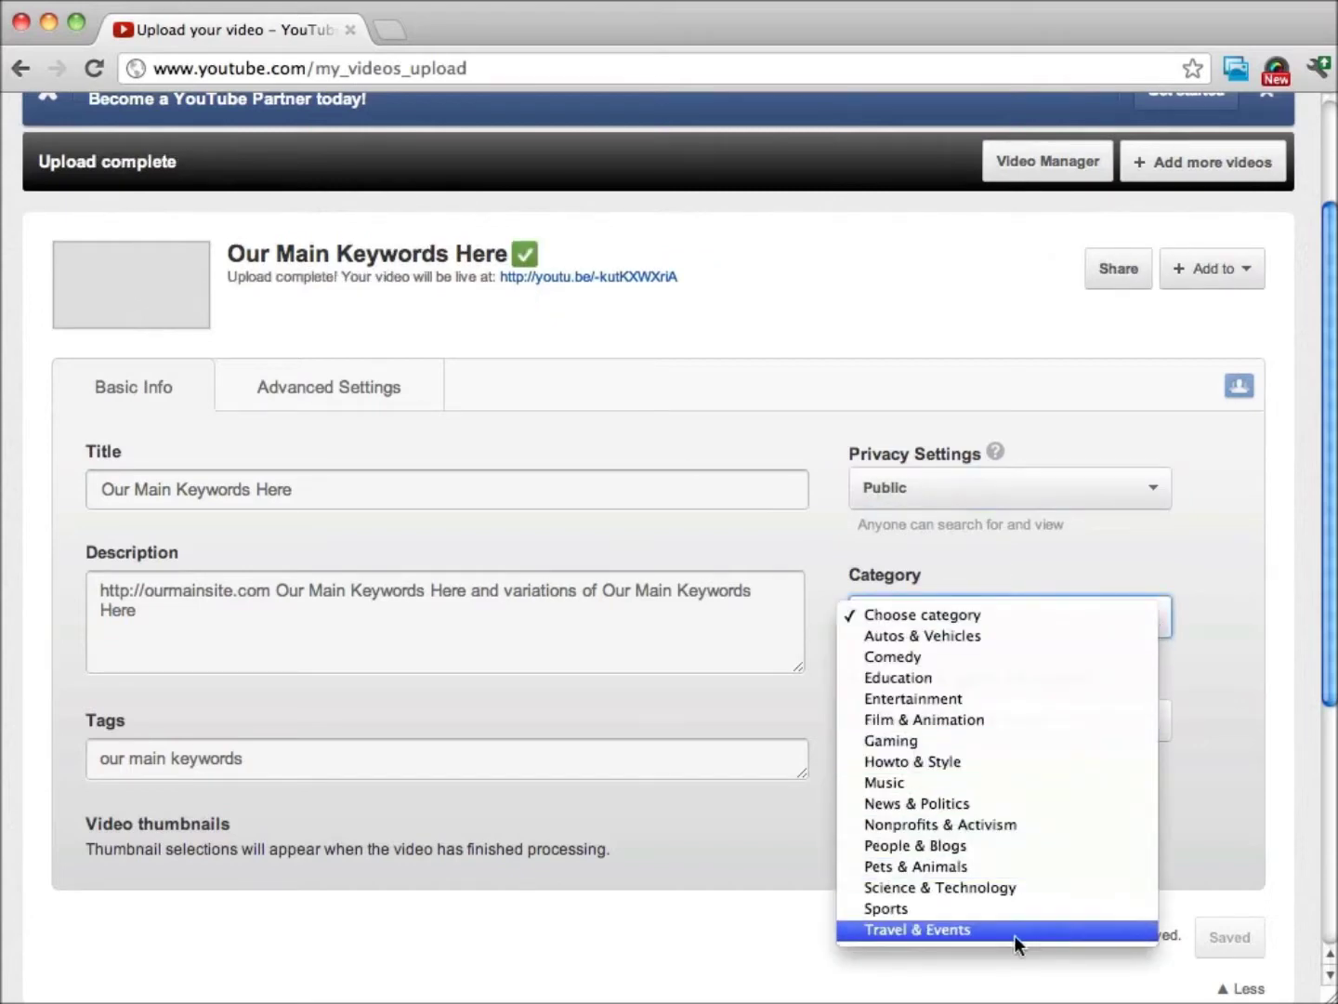
{"action": "left_click", "coordinate": [998, 757]}
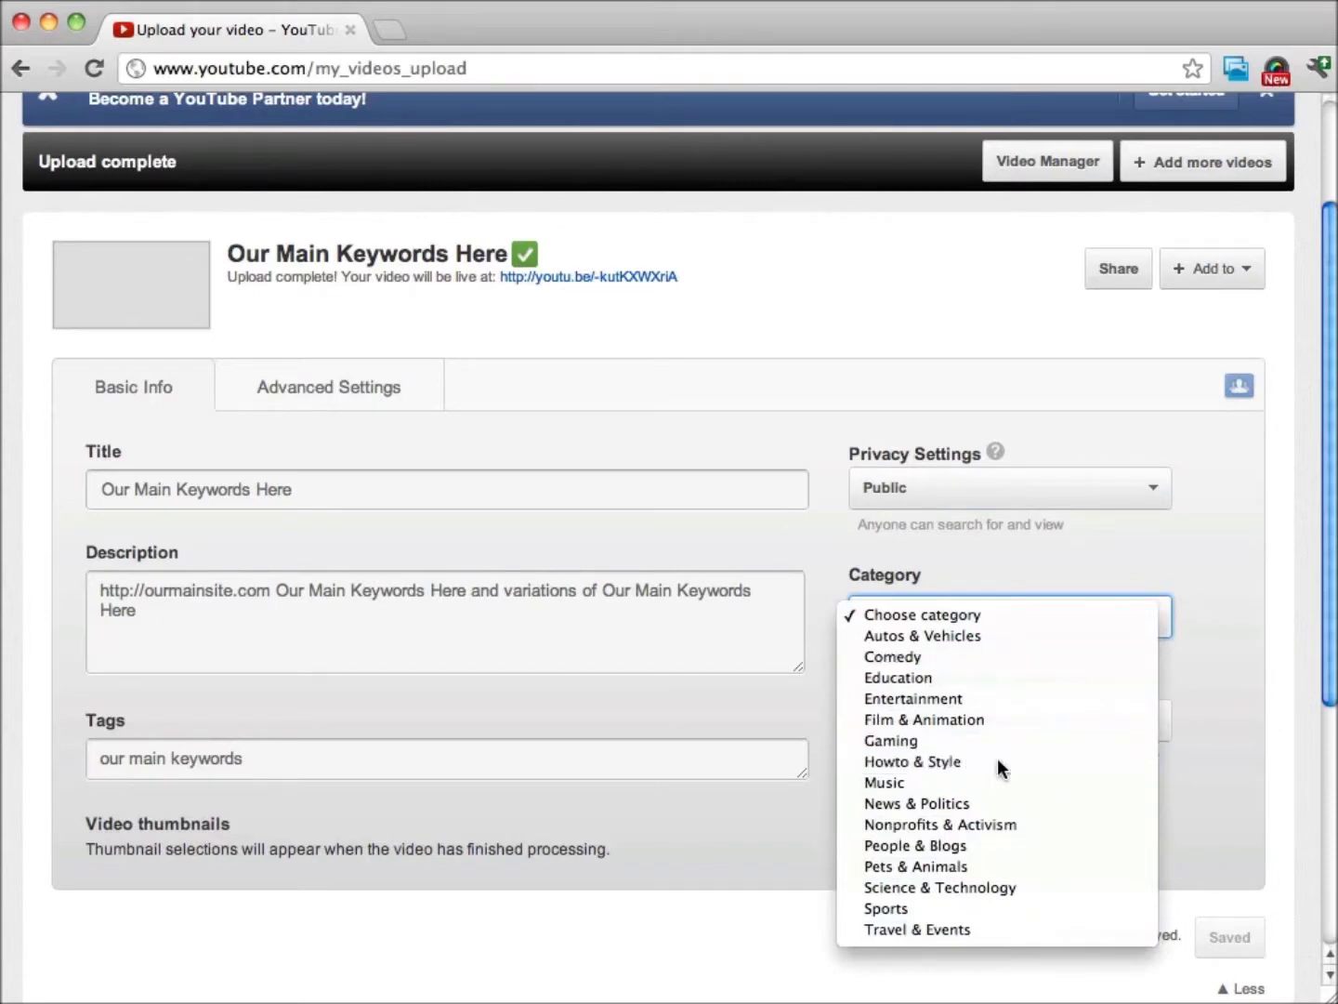
{"action": "scroll", "coordinate": [1218, 610], "scroll_direction": "down", "scroll_amount": 5}
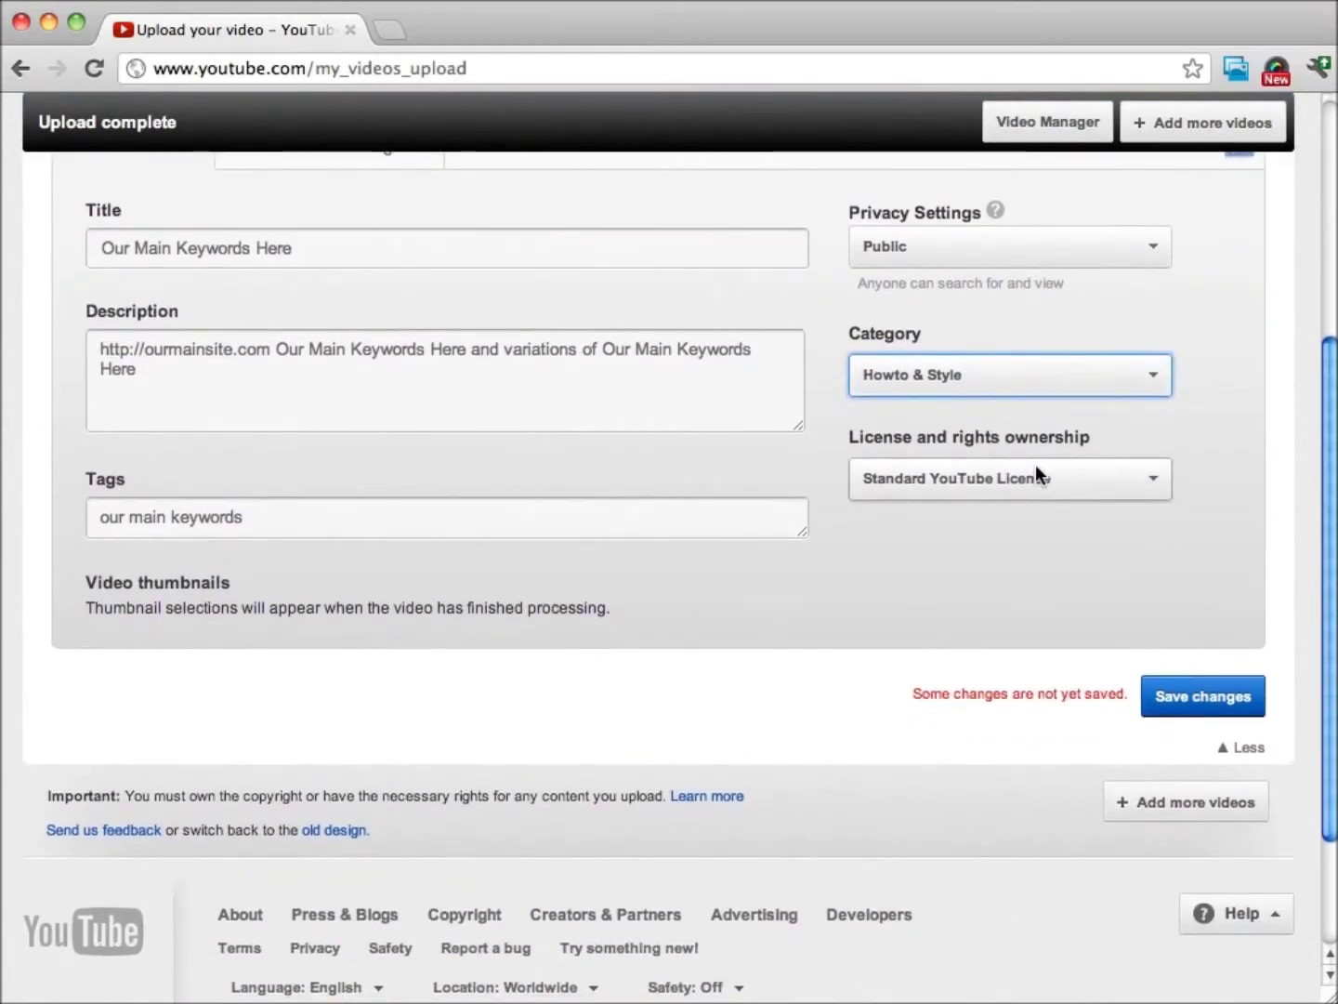
{"action": "left_click", "coordinate": [1007, 479]}
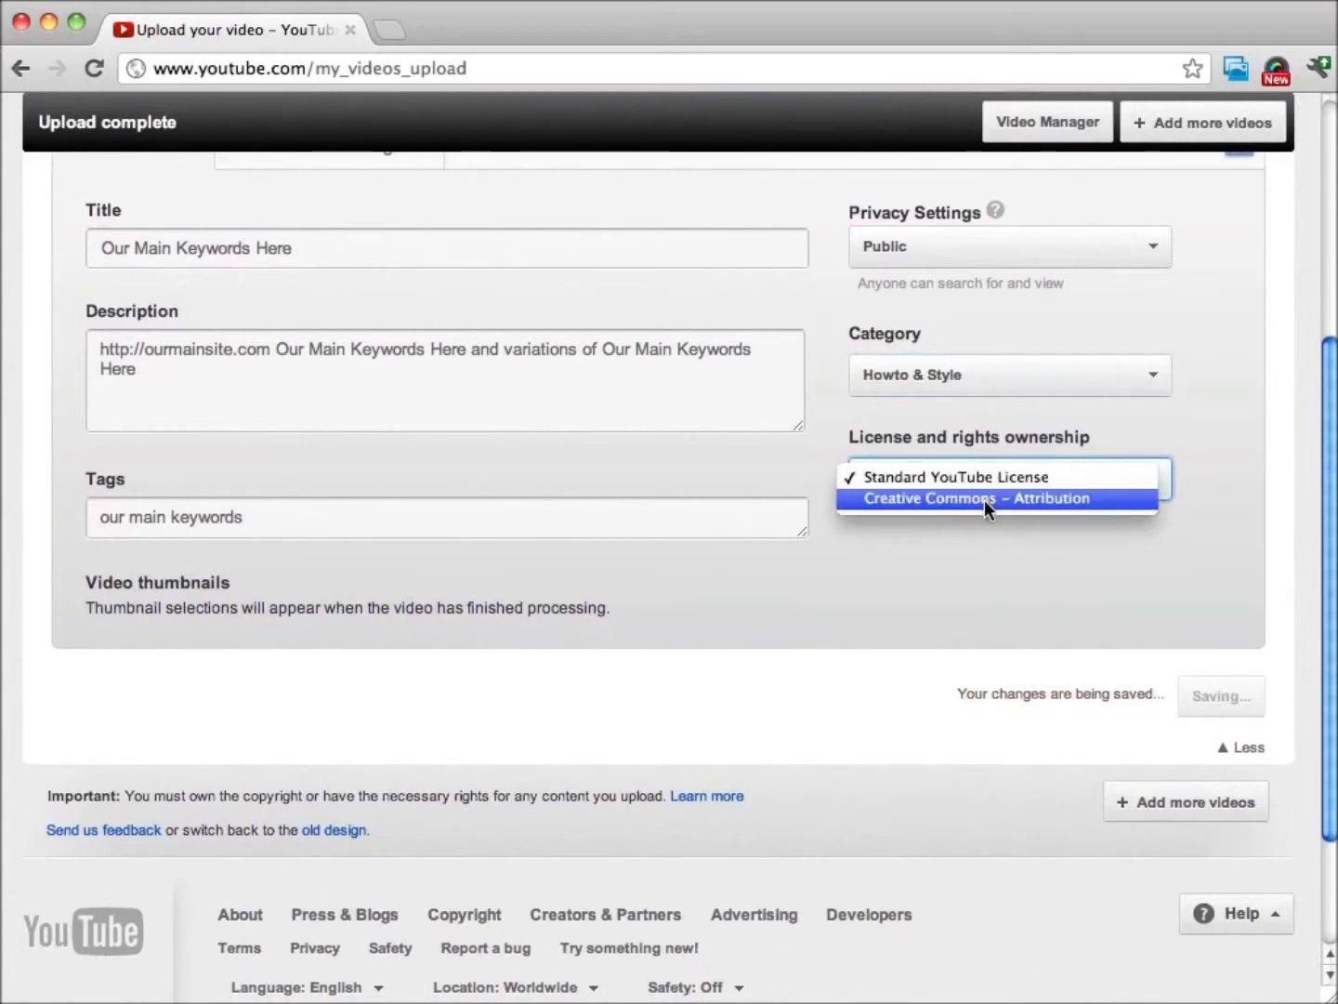
{"action": "left_click", "coordinate": [997, 477]}
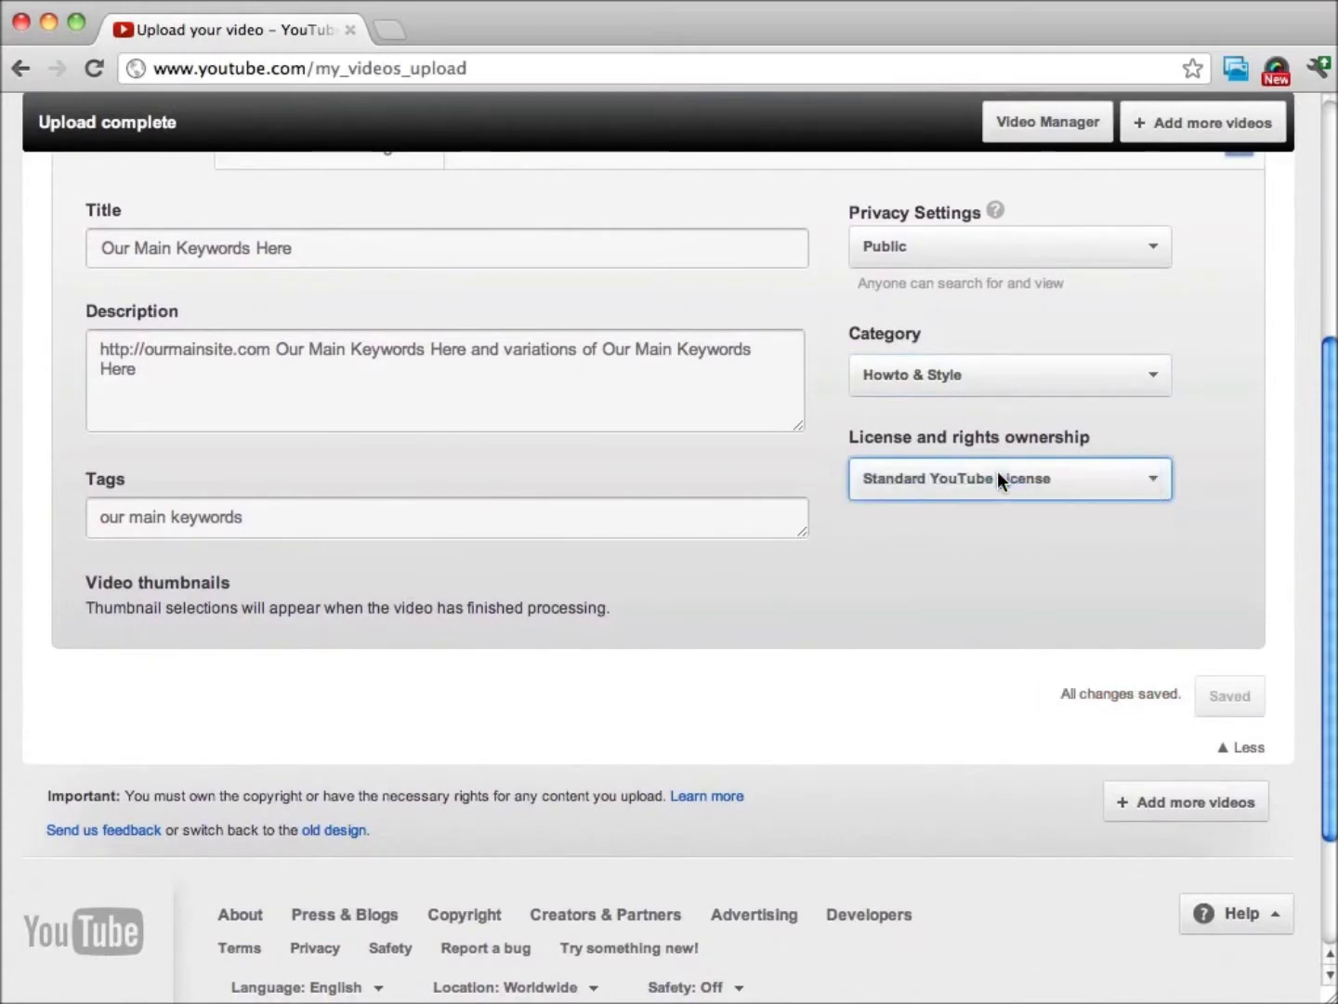
{"action": "left_click", "coordinate": [873, 596]}
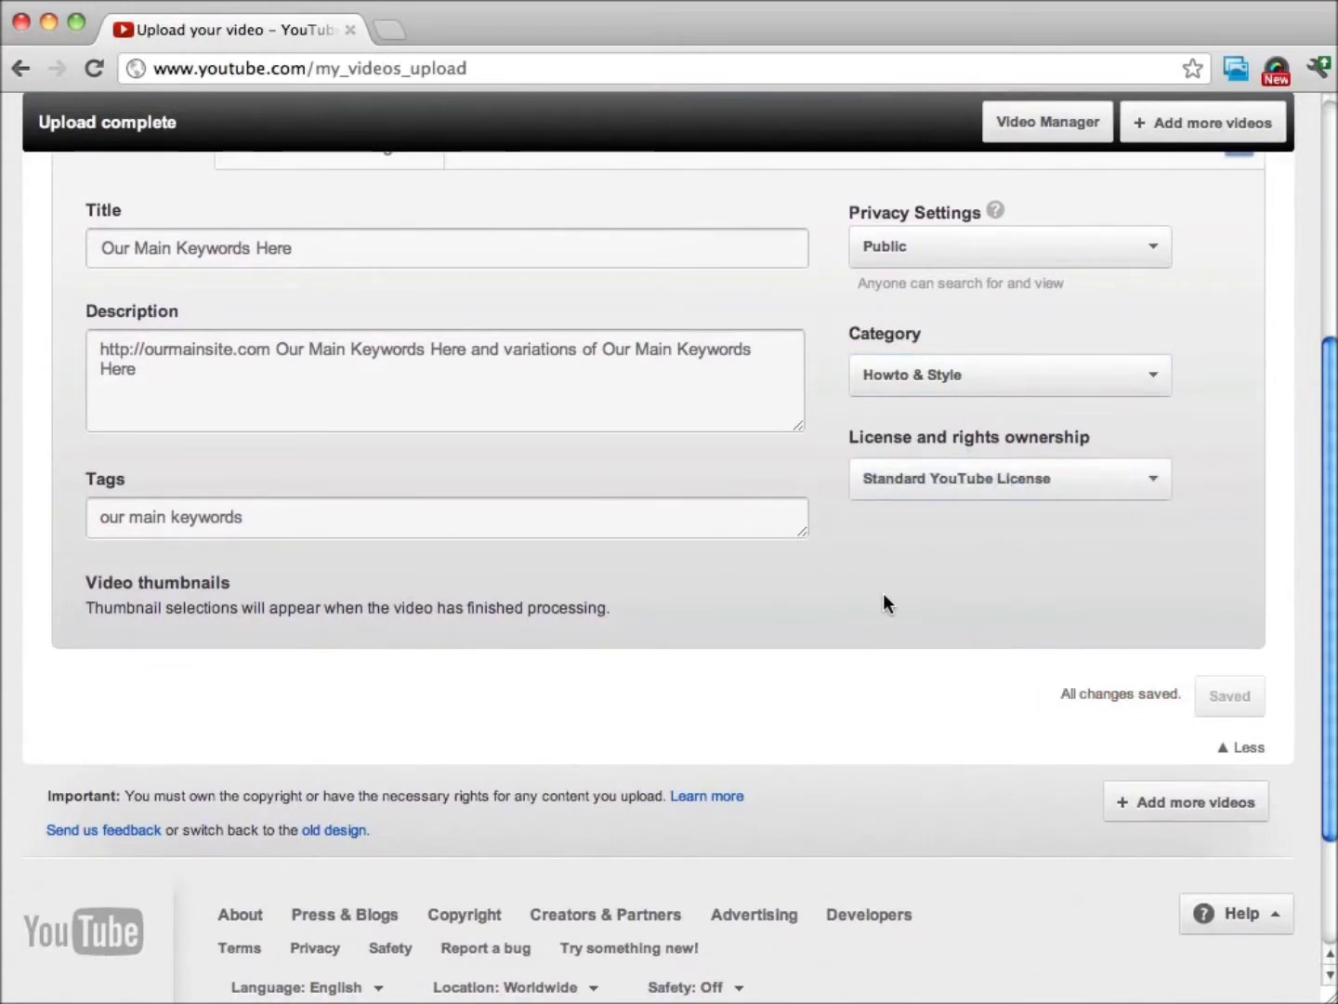
{"action": "scroll", "coordinate": [882, 593], "scroll_direction": "up", "scroll_amount": 5}
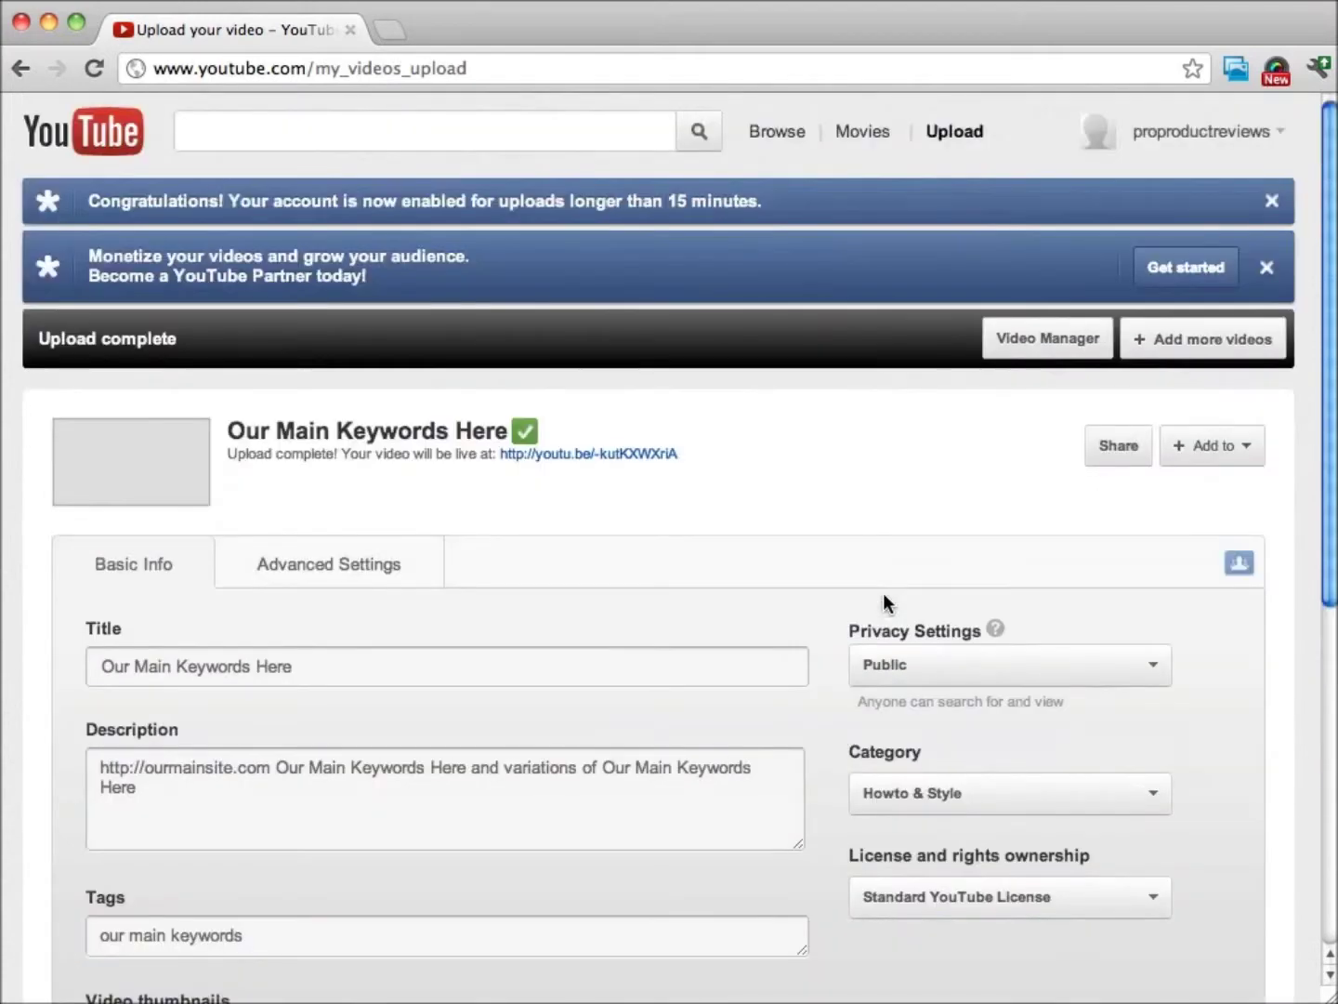
{"action": "scroll", "coordinate": [882, 602], "scroll_direction": "down", "scroll_amount": 3}
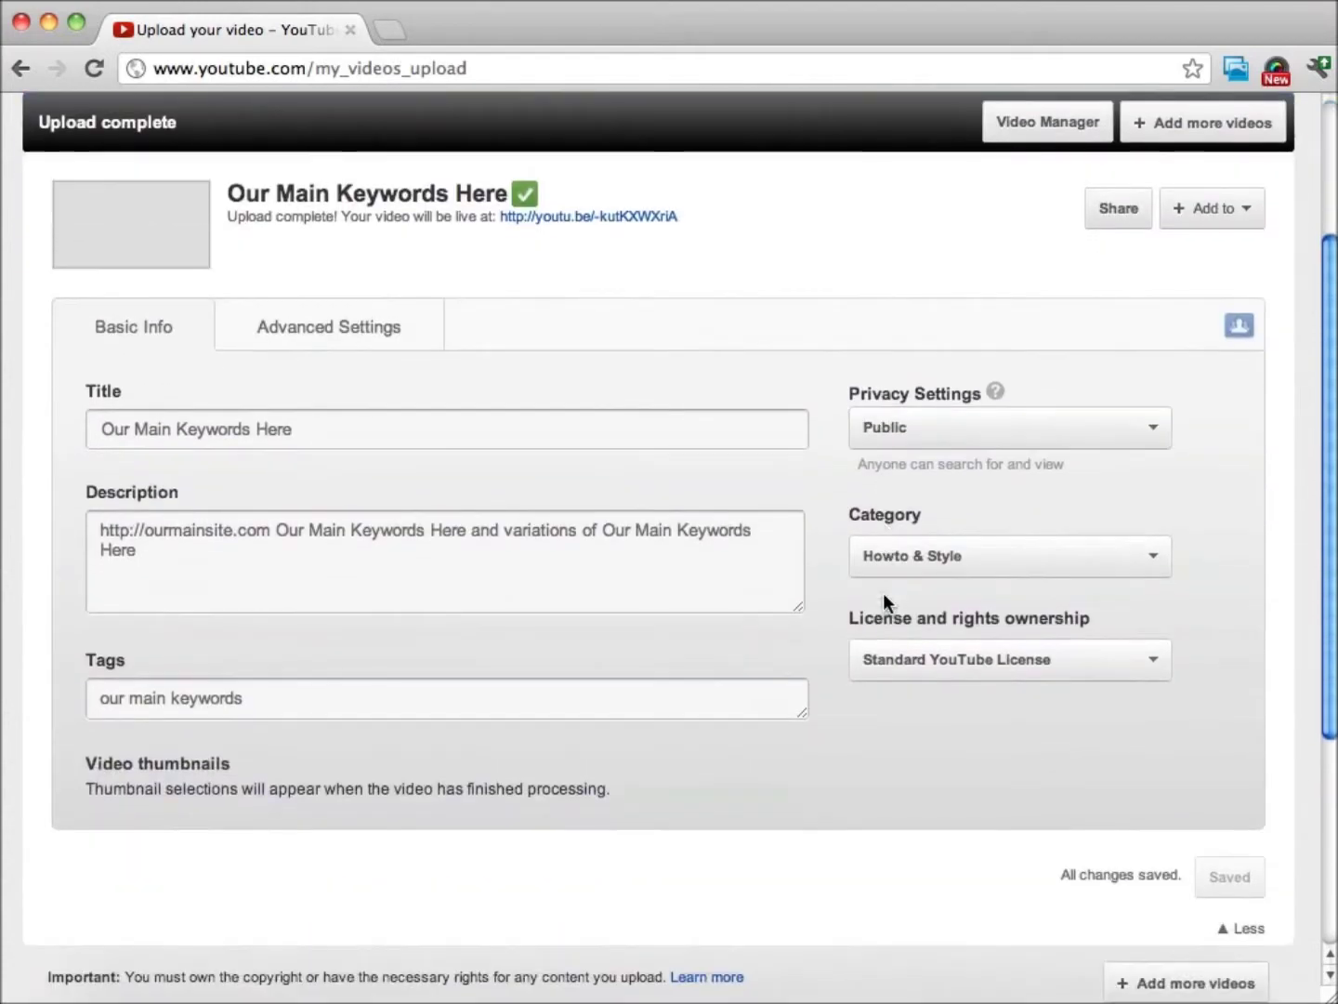
{"action": "left_click", "coordinate": [222, 427]}
{"action": "triple_click", "coordinate": [223, 427]}
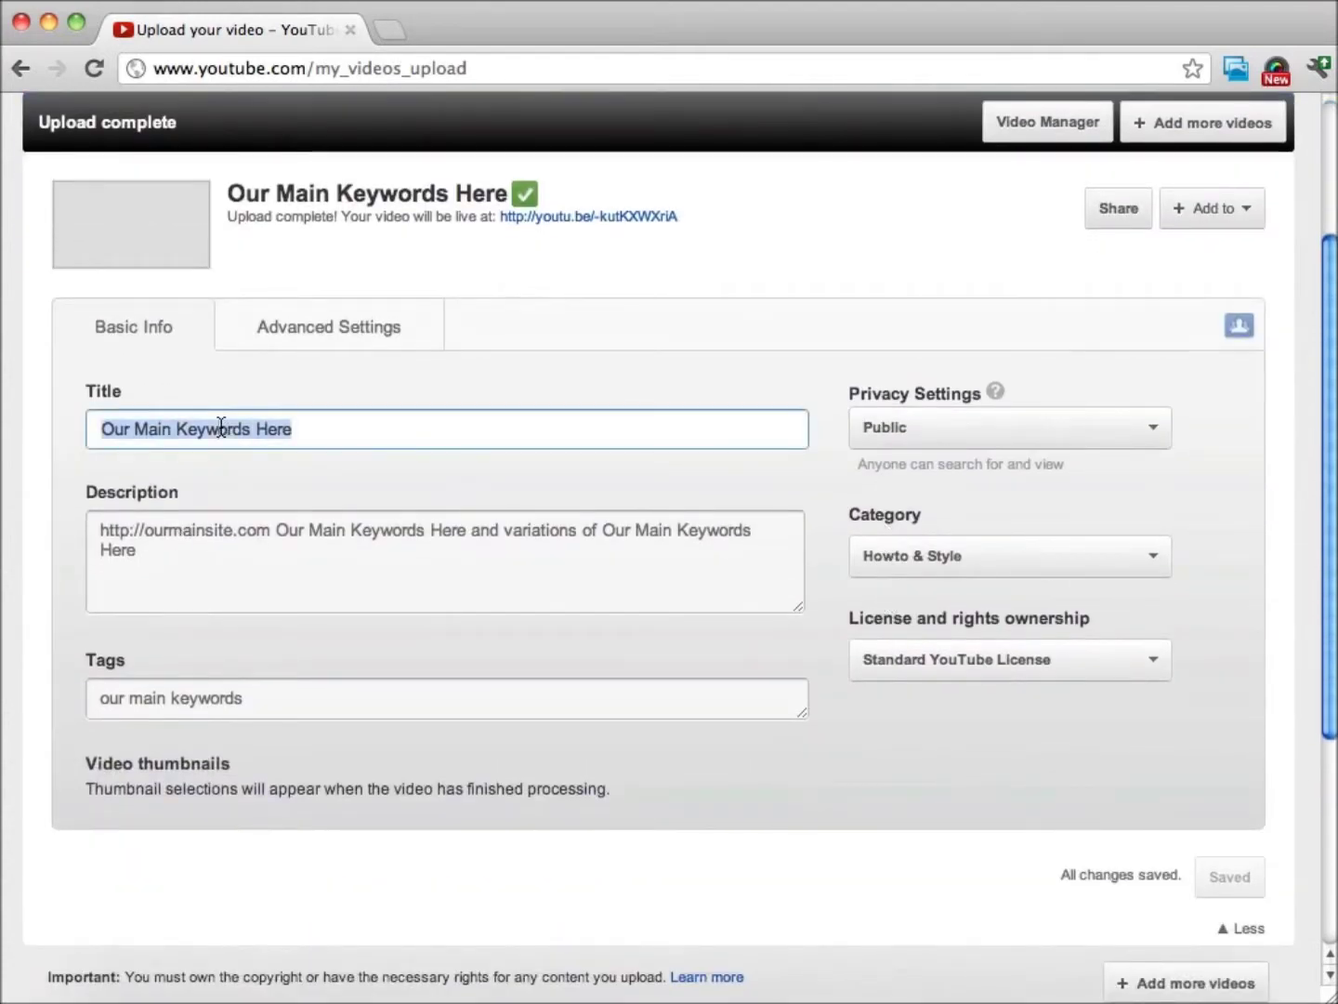
{"action": "left_click", "coordinate": [274, 631]}
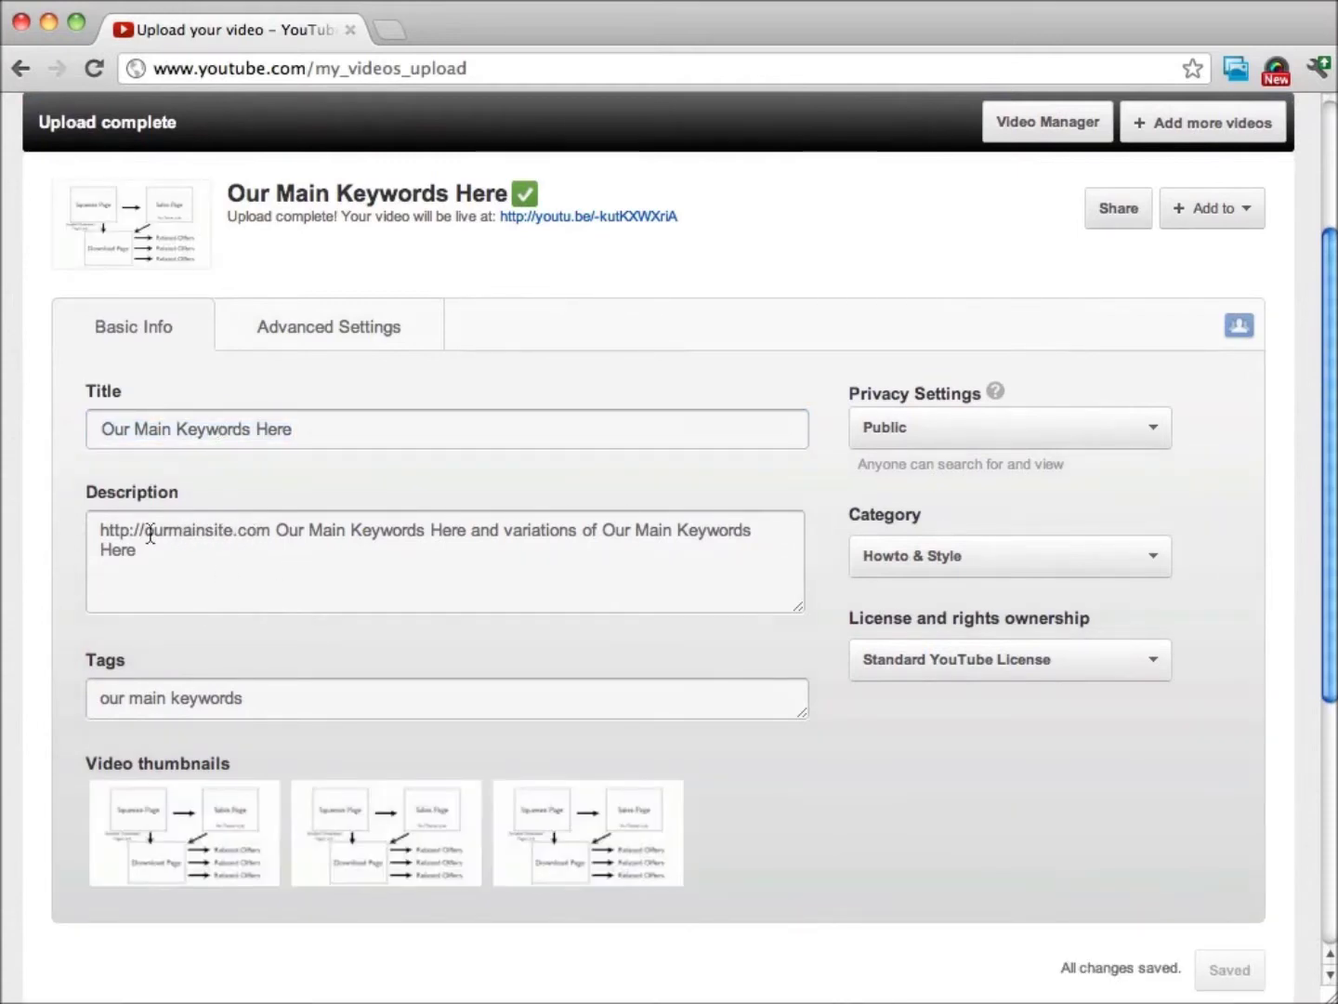
{"action": "left_click", "coordinate": [258, 698]}
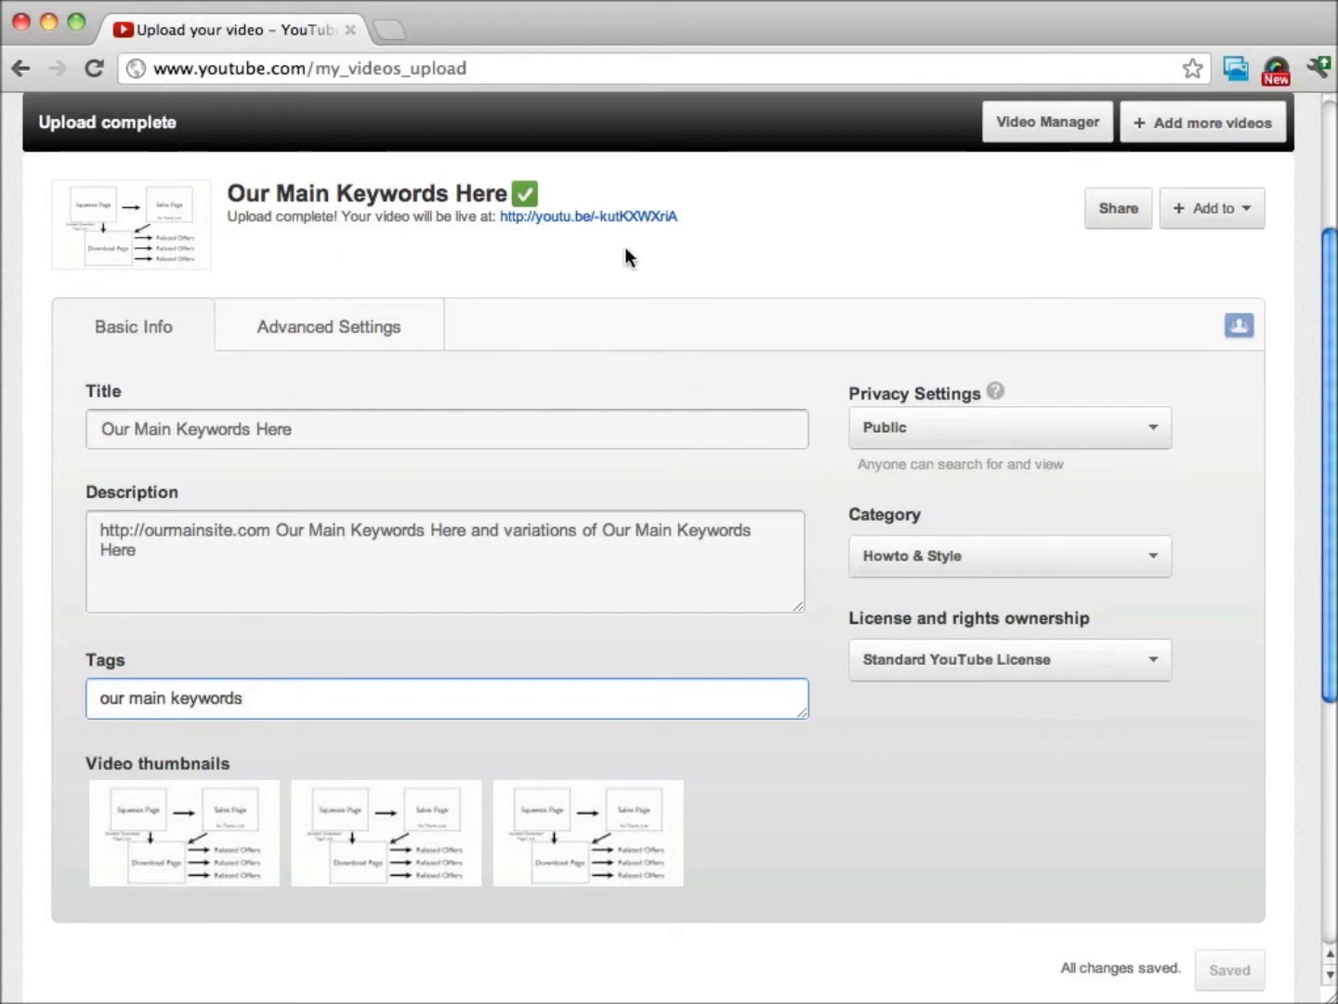
{"action": "scroll", "coordinate": [839, 531], "scroll_direction": "down", "scroll_amount": 5}
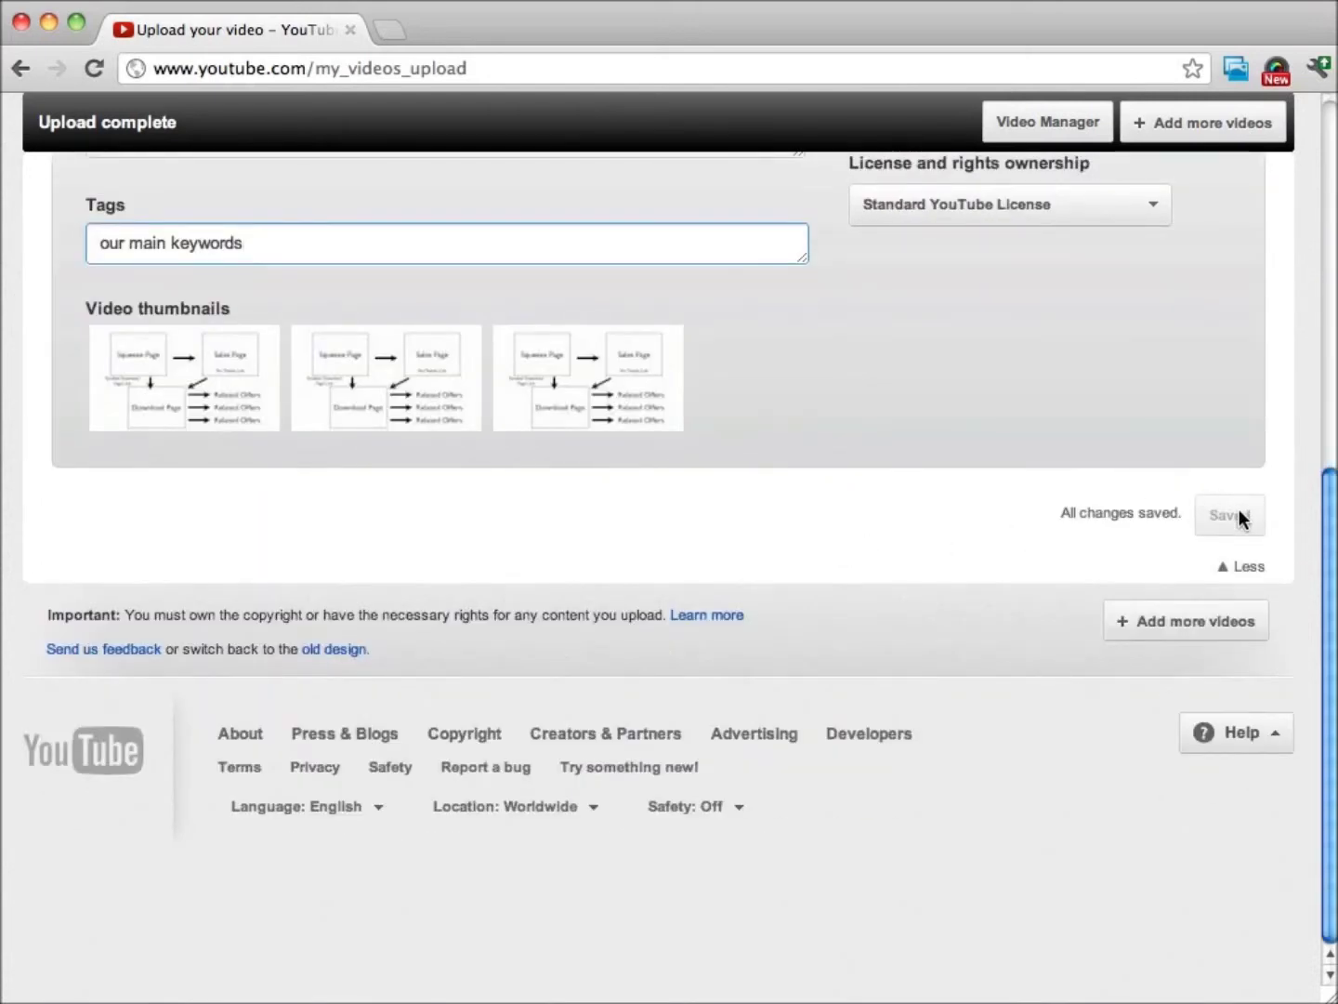
{"action": "scroll", "coordinate": [1035, 506], "scroll_direction": "up", "scroll_amount": 7}
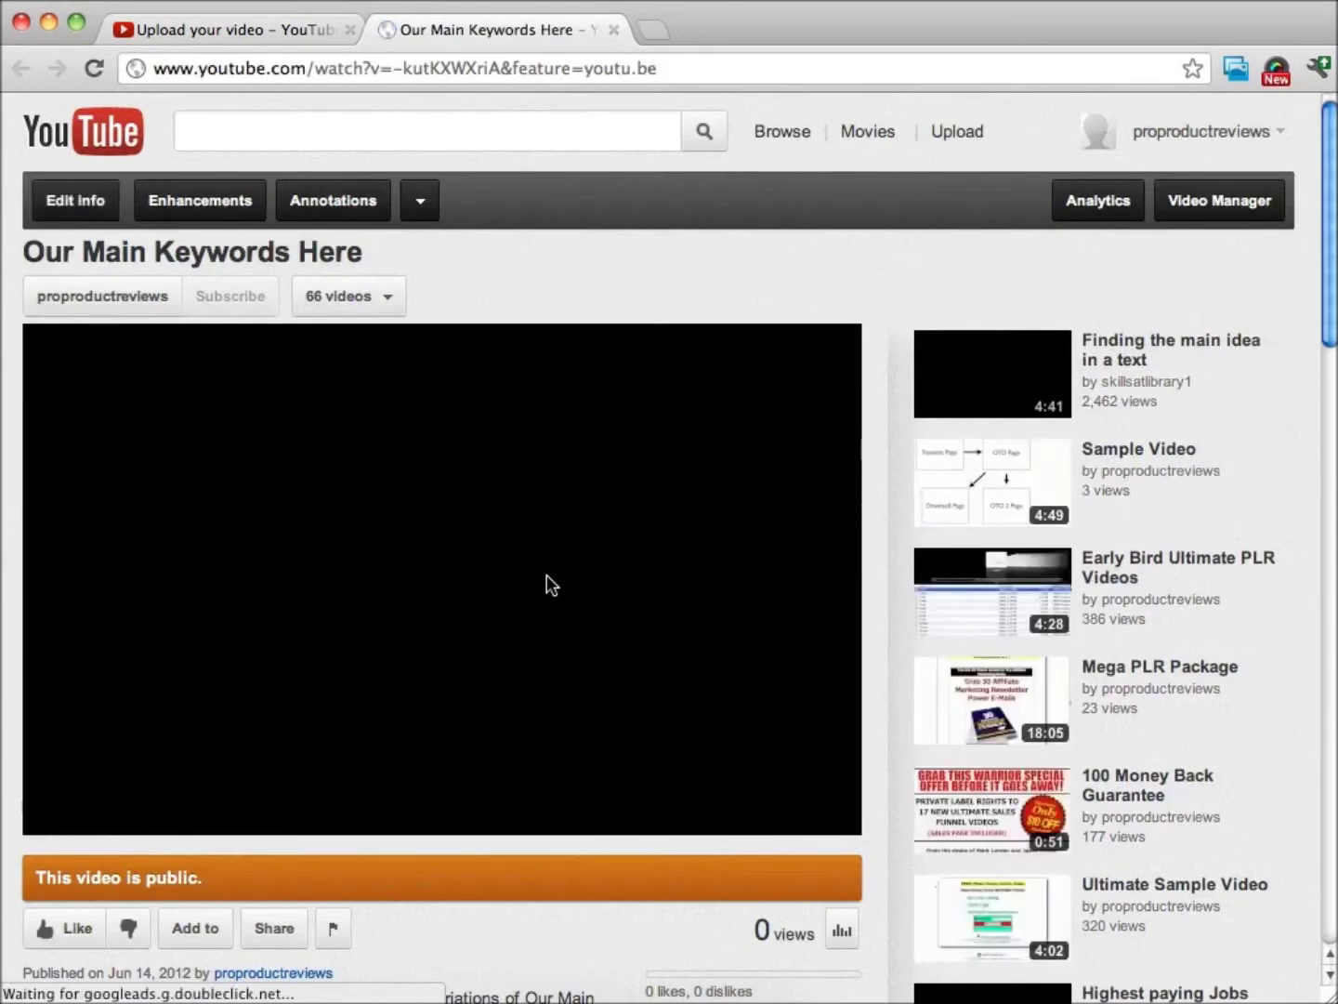
Pause the video playing in the new tab, then switch back to the upload details tab
{"action": "scroll", "coordinate": [595, 448], "scroll_direction": "down", "scroll_amount": 5}
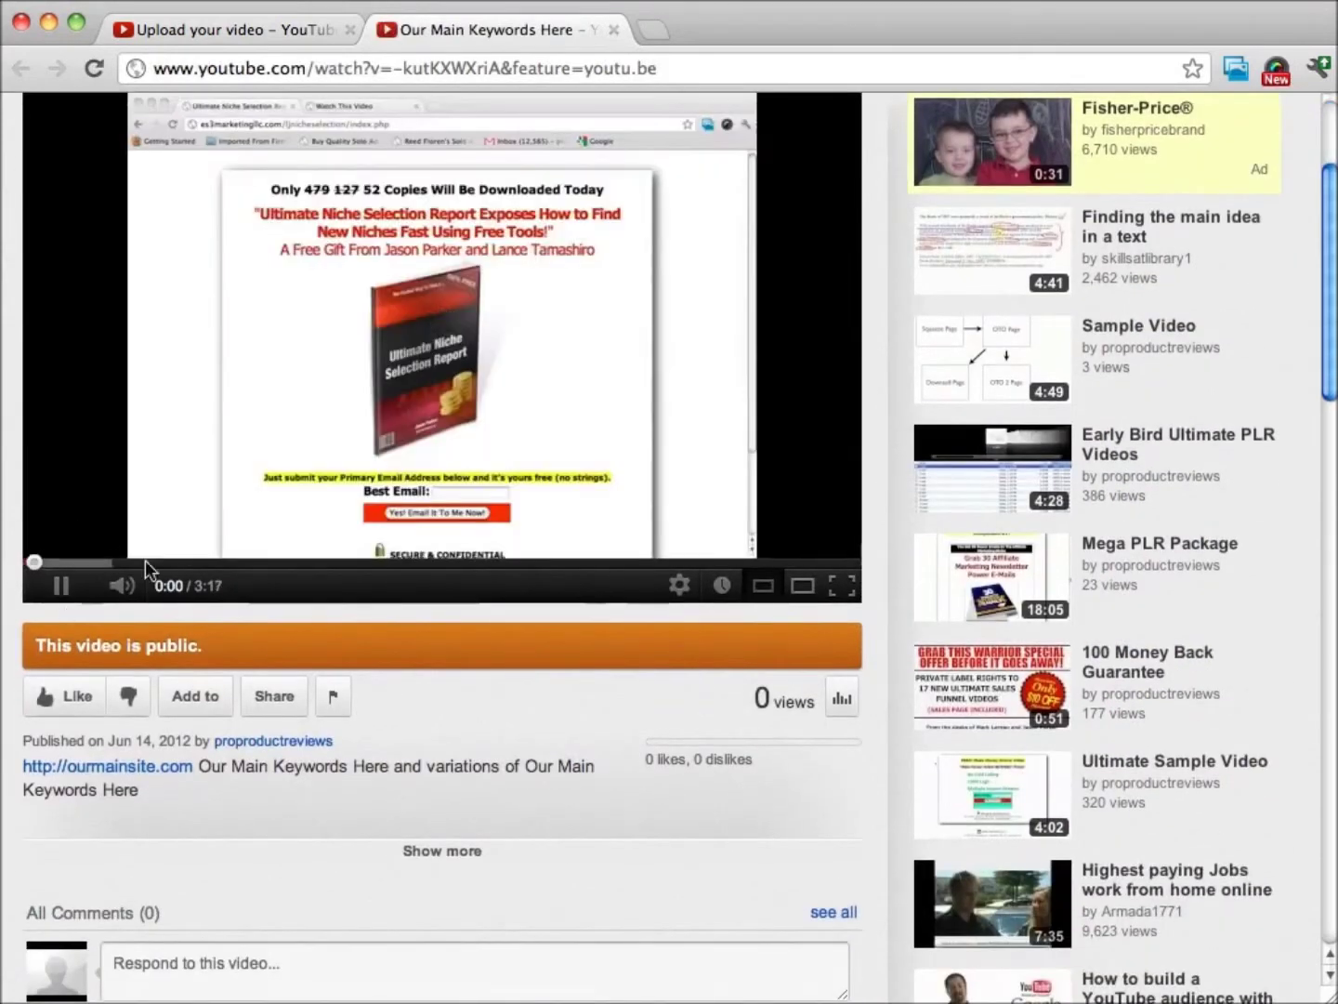
{"action": "left_click", "coordinate": [57, 584]}
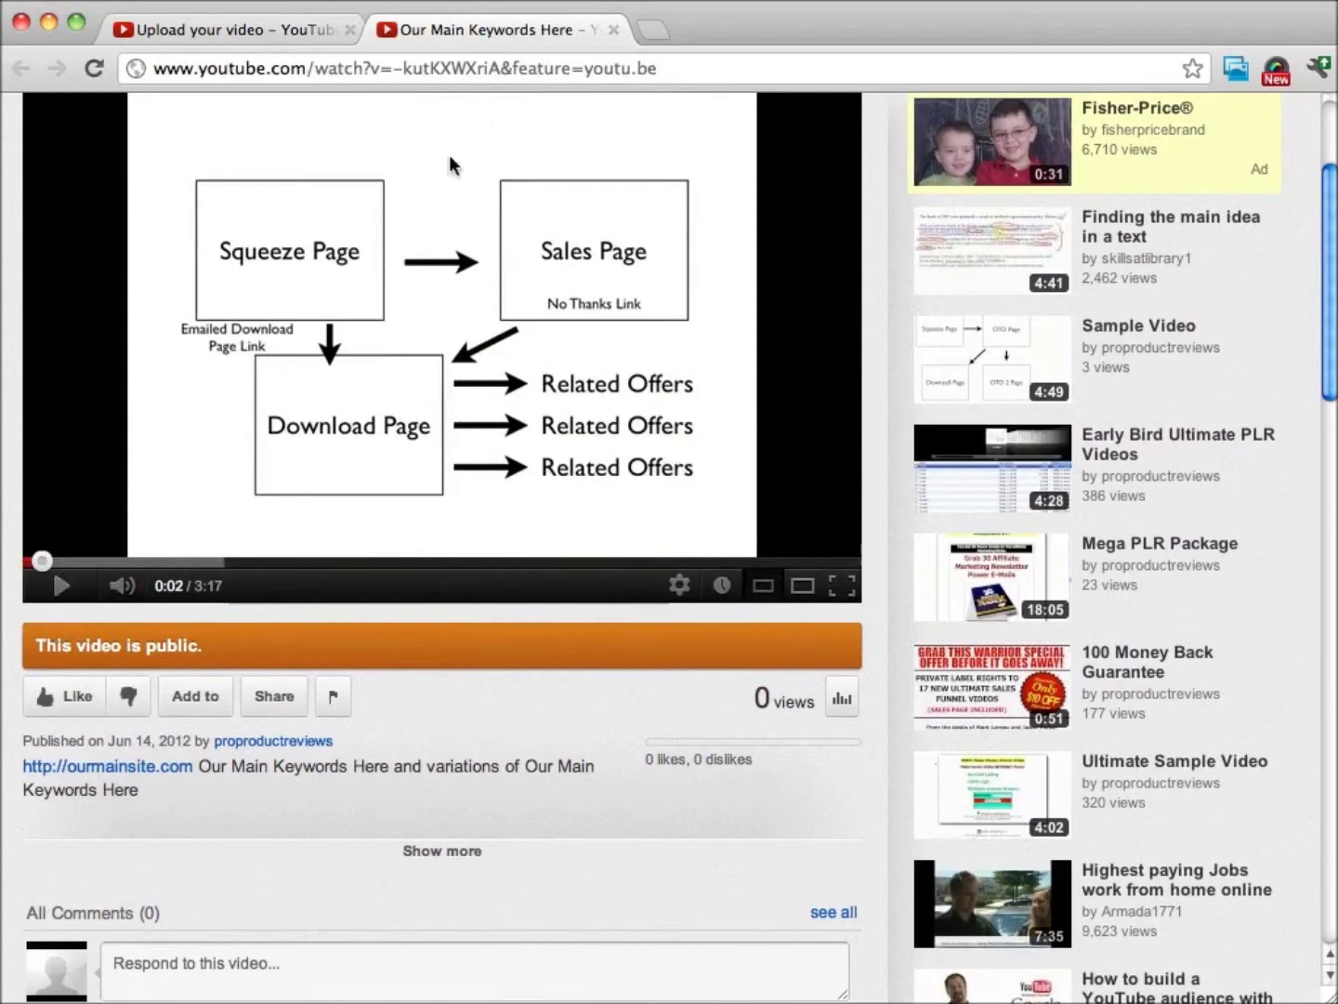
{"action": "left_click", "coordinate": [258, 32]}
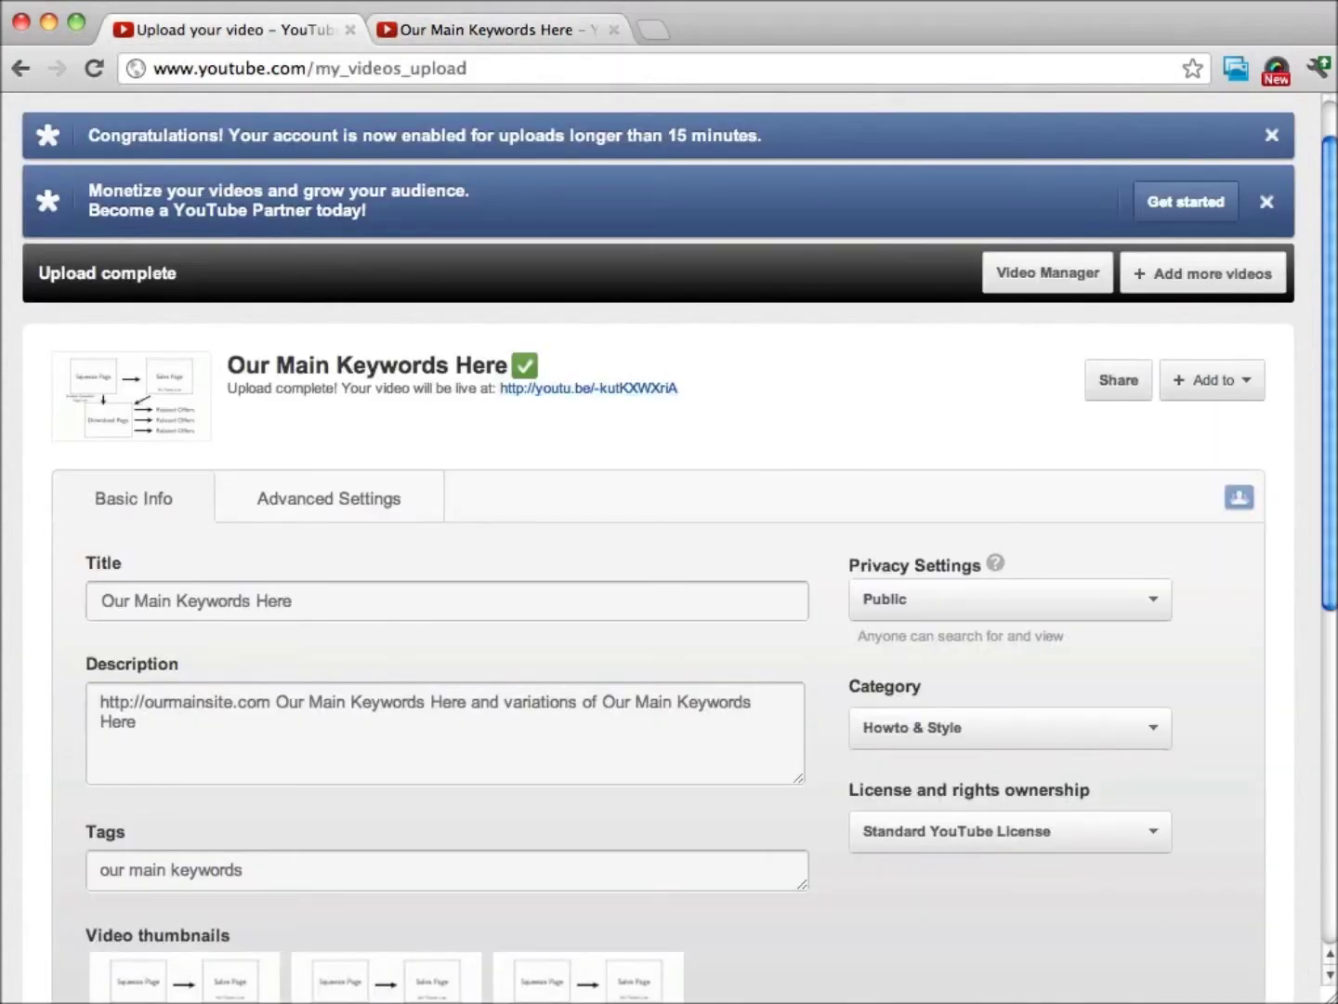